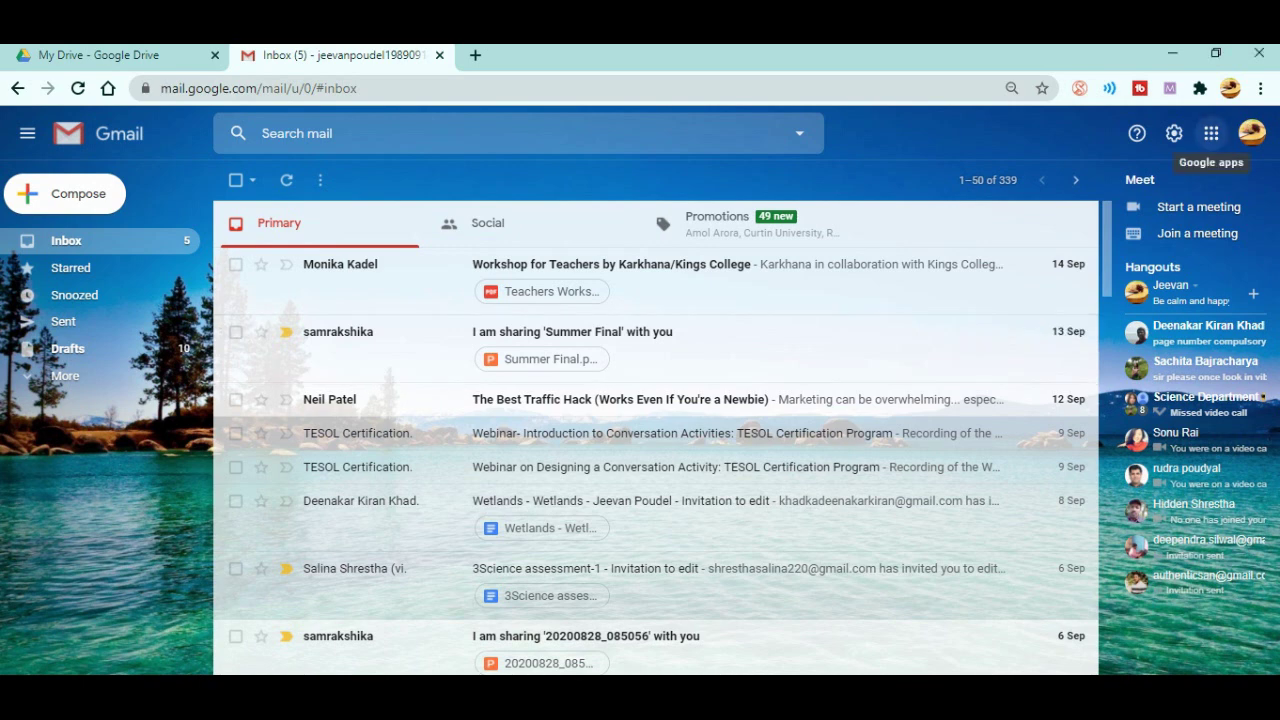
Open Google Calendar from the Gmail inbox and switch the calendar to Day view.
left_click(1211, 133)
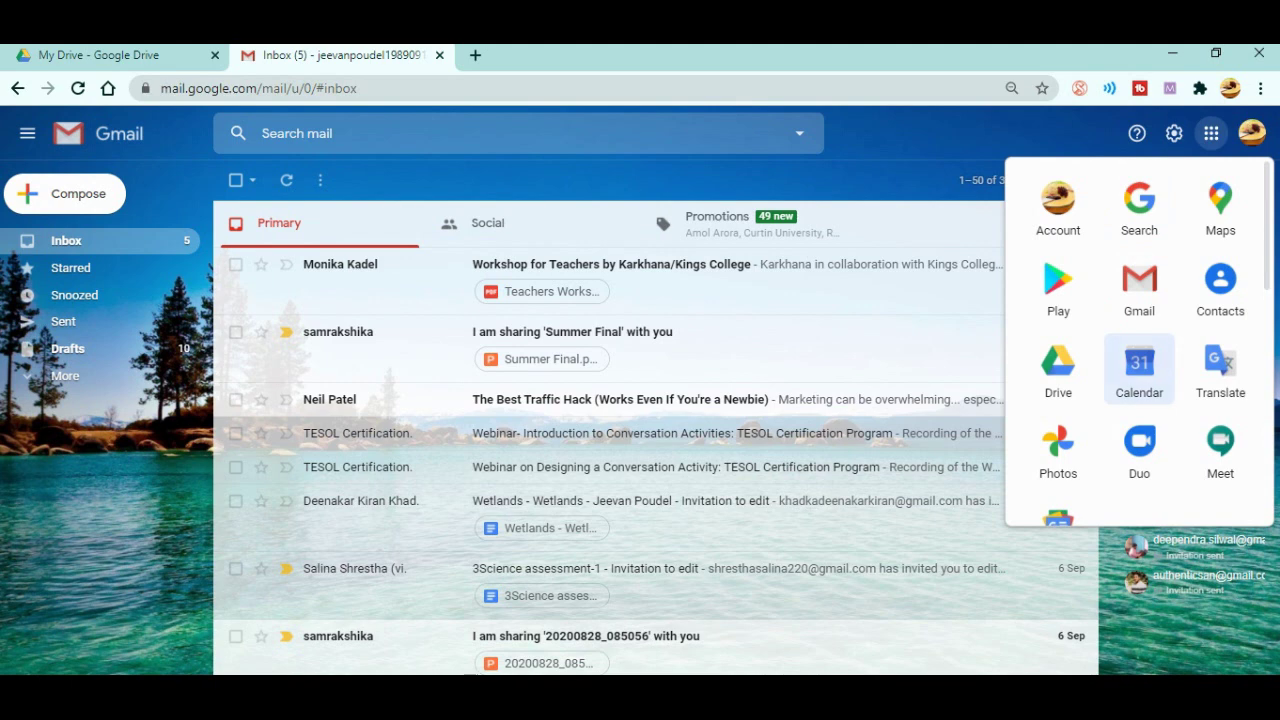
left_click(1139, 367)
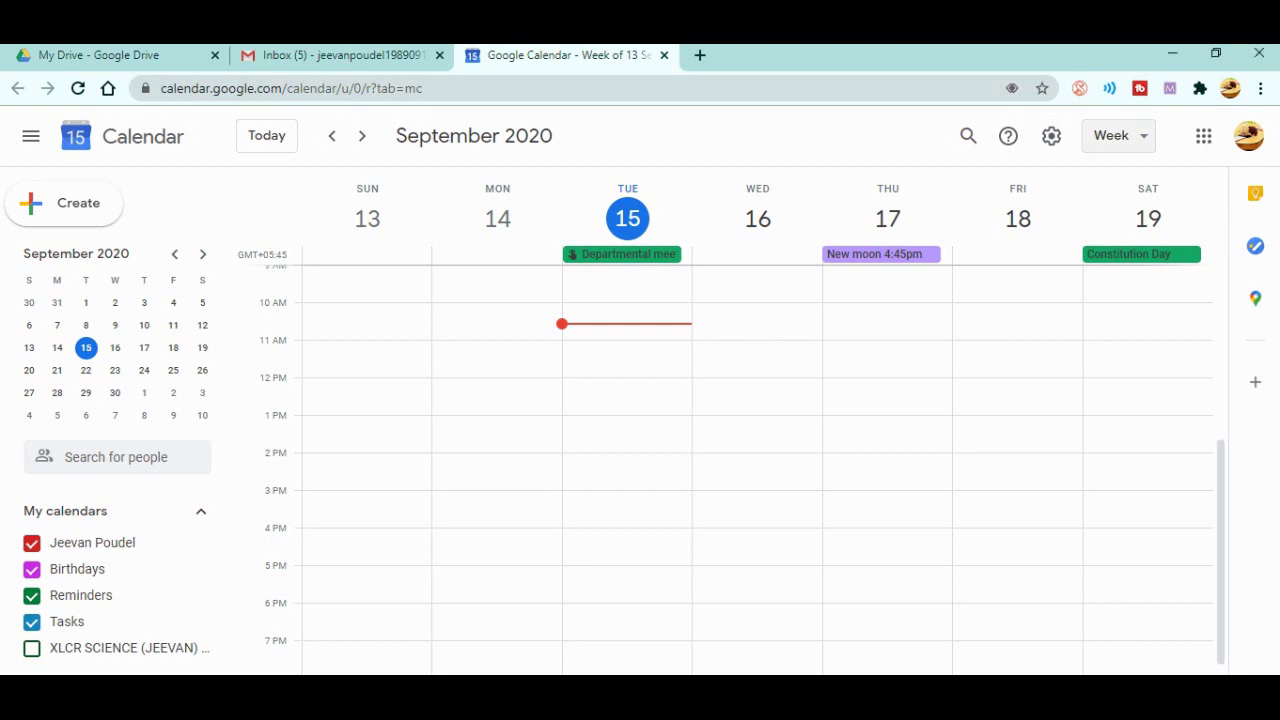
left_click(1118, 135)
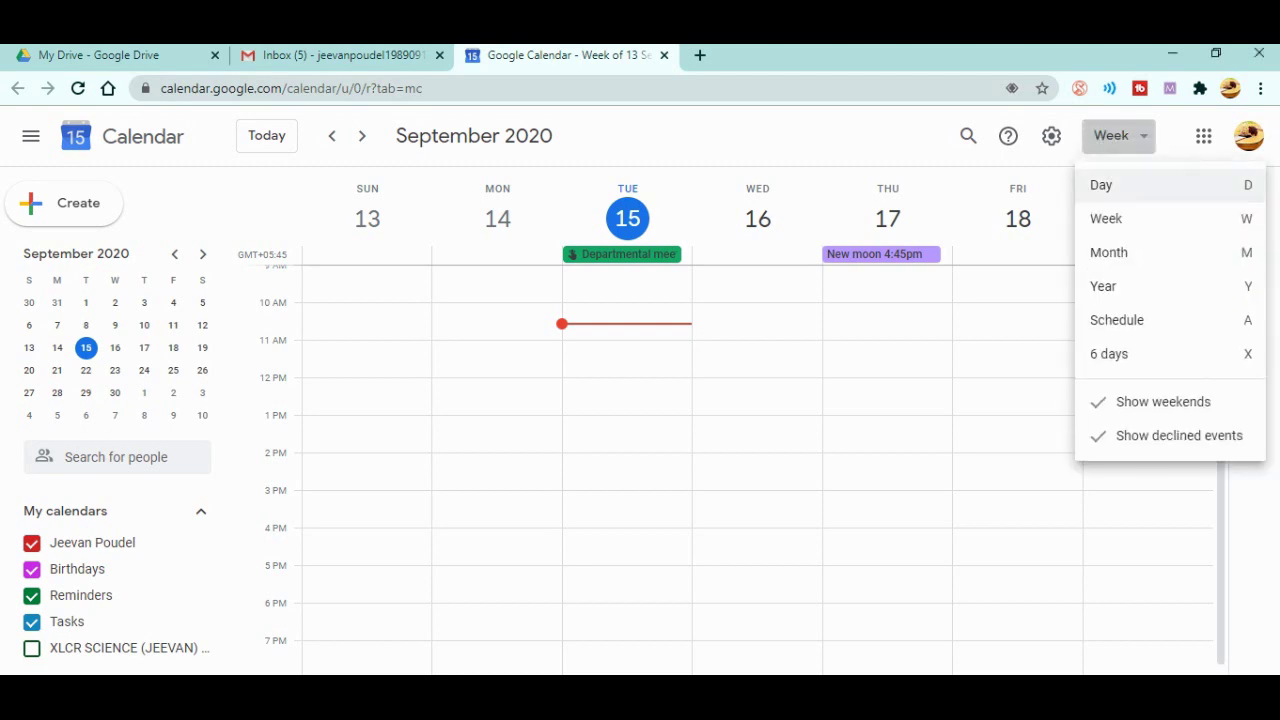
left_click(1101, 185)
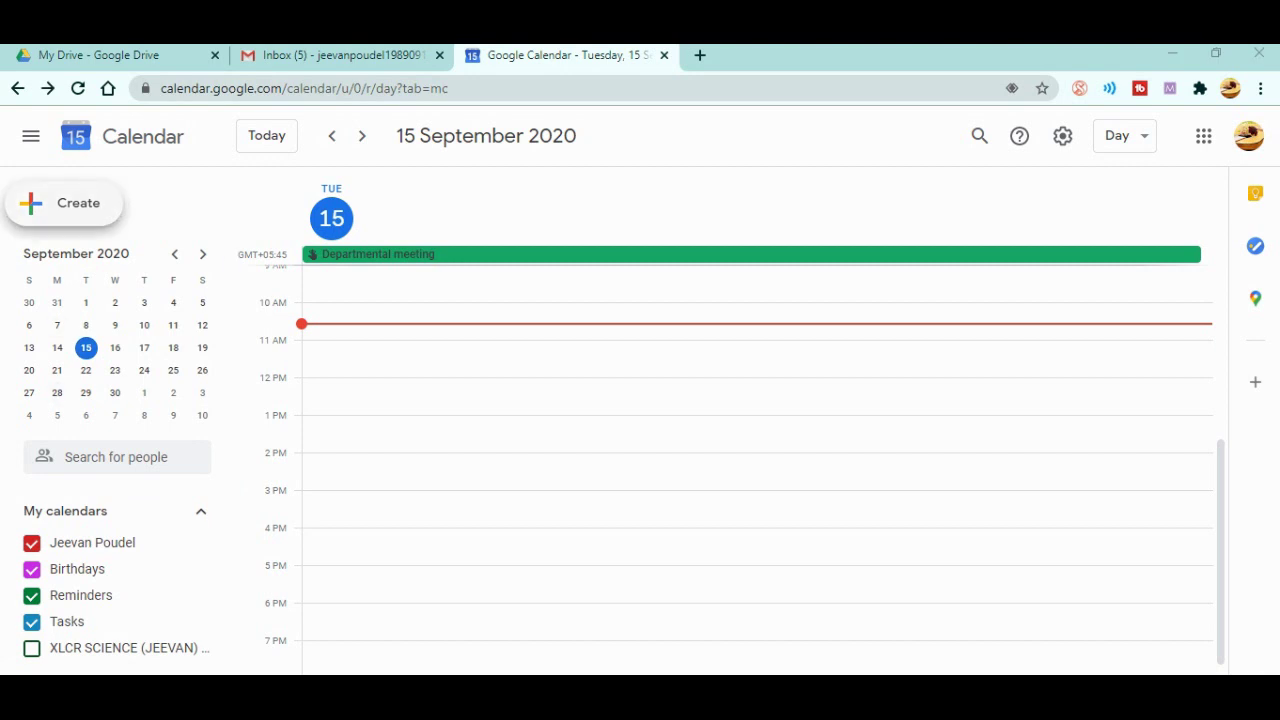
Create a new calendar event titled "Class 10 Science".
left_click(64, 203)
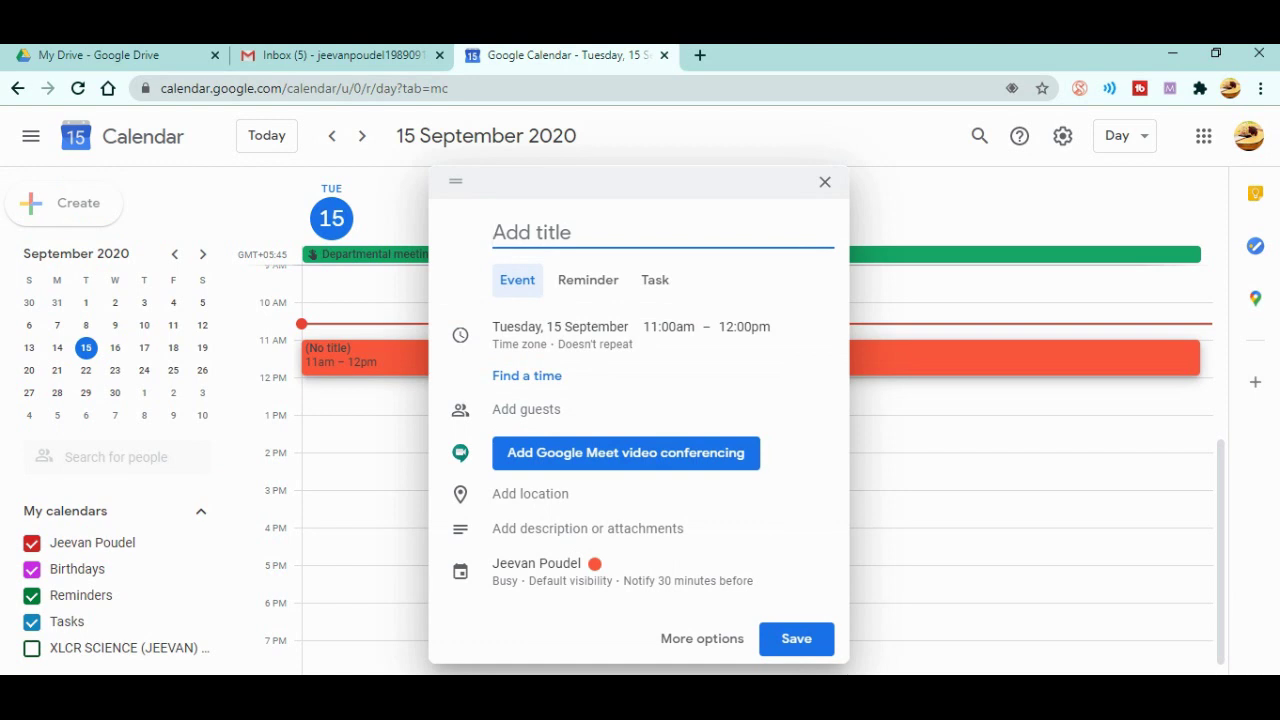
type("C")
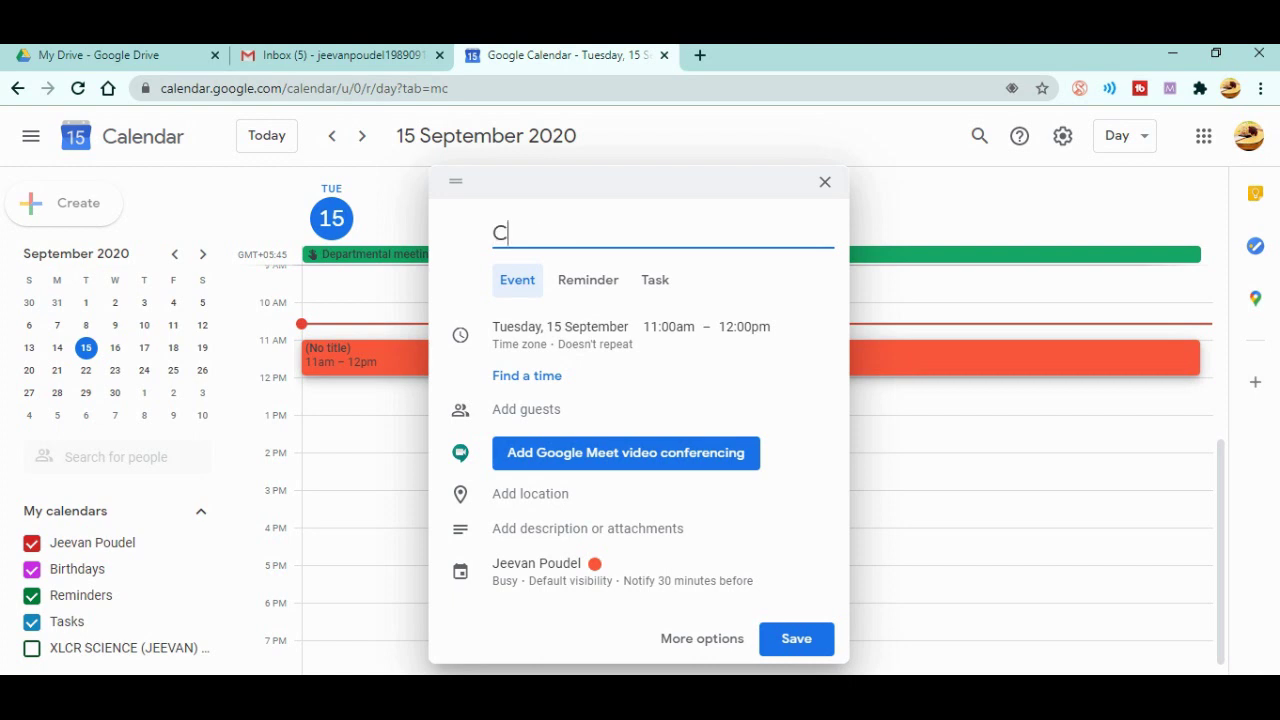
type("lass 10 Science")
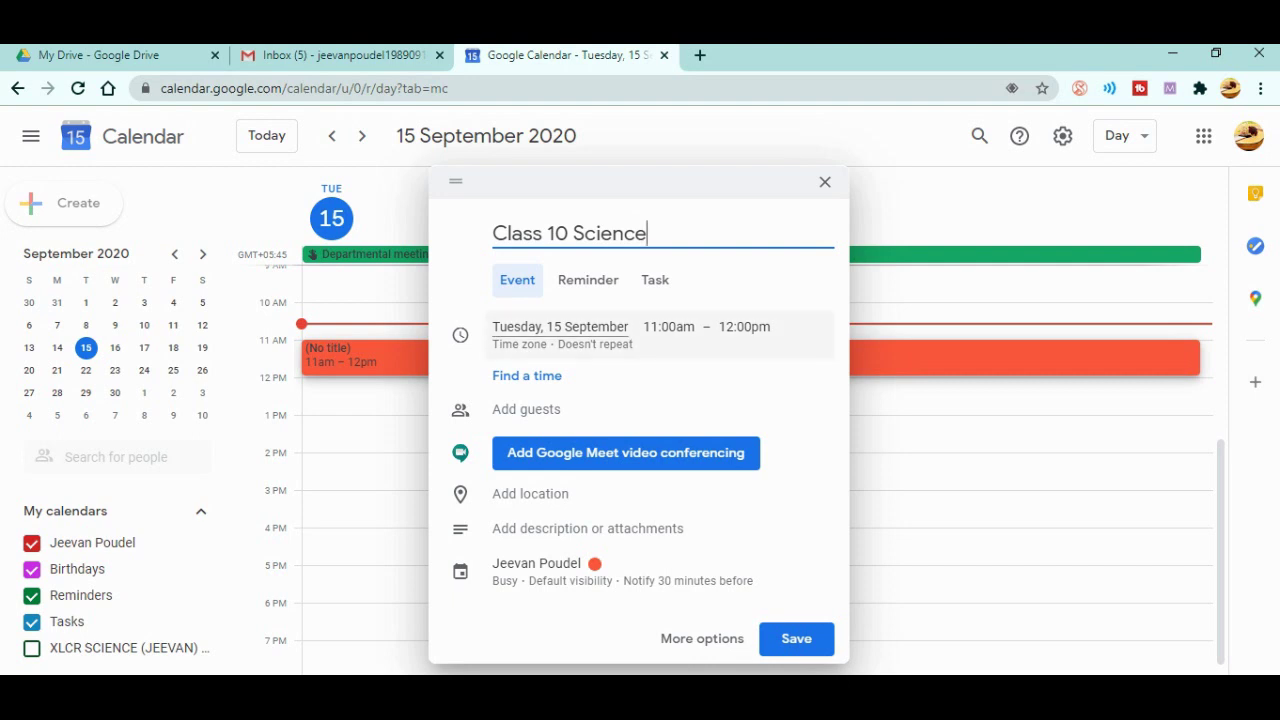
Keep the event on Tuesday, 15 September and set its start time to 11:30am.
left_click(560, 326)
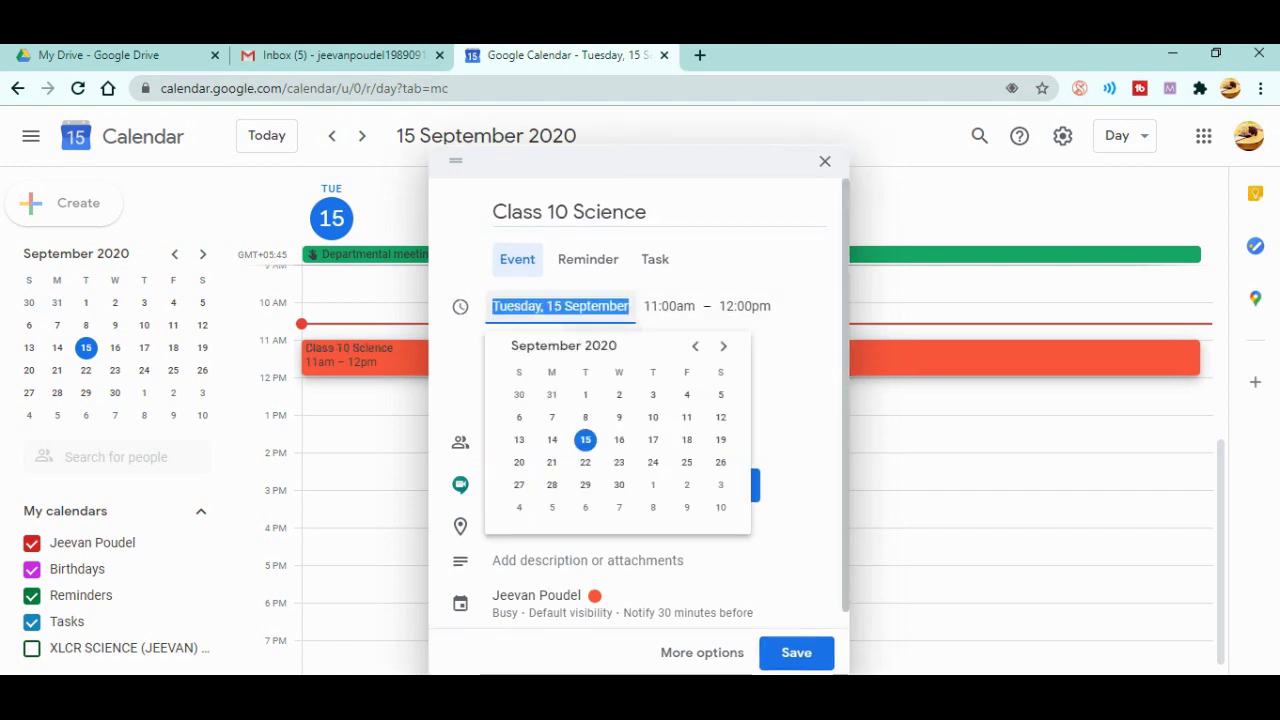
key("Escape")
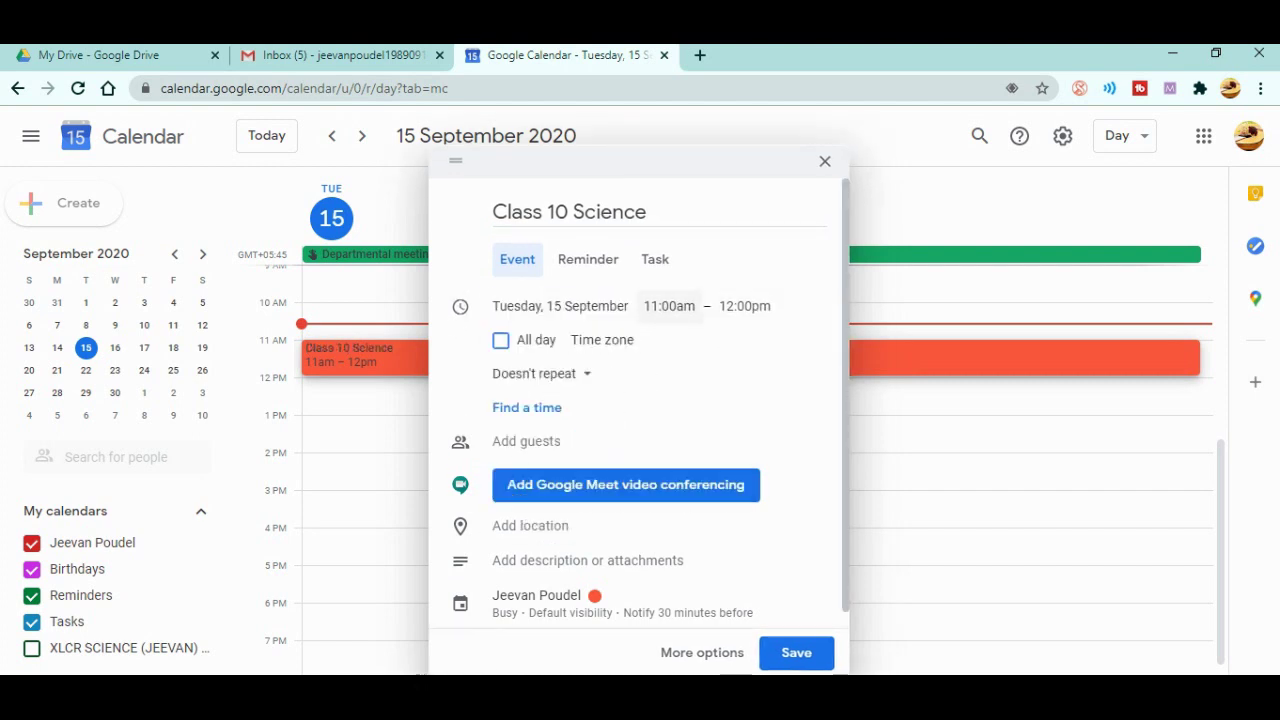
left_click(669, 306)
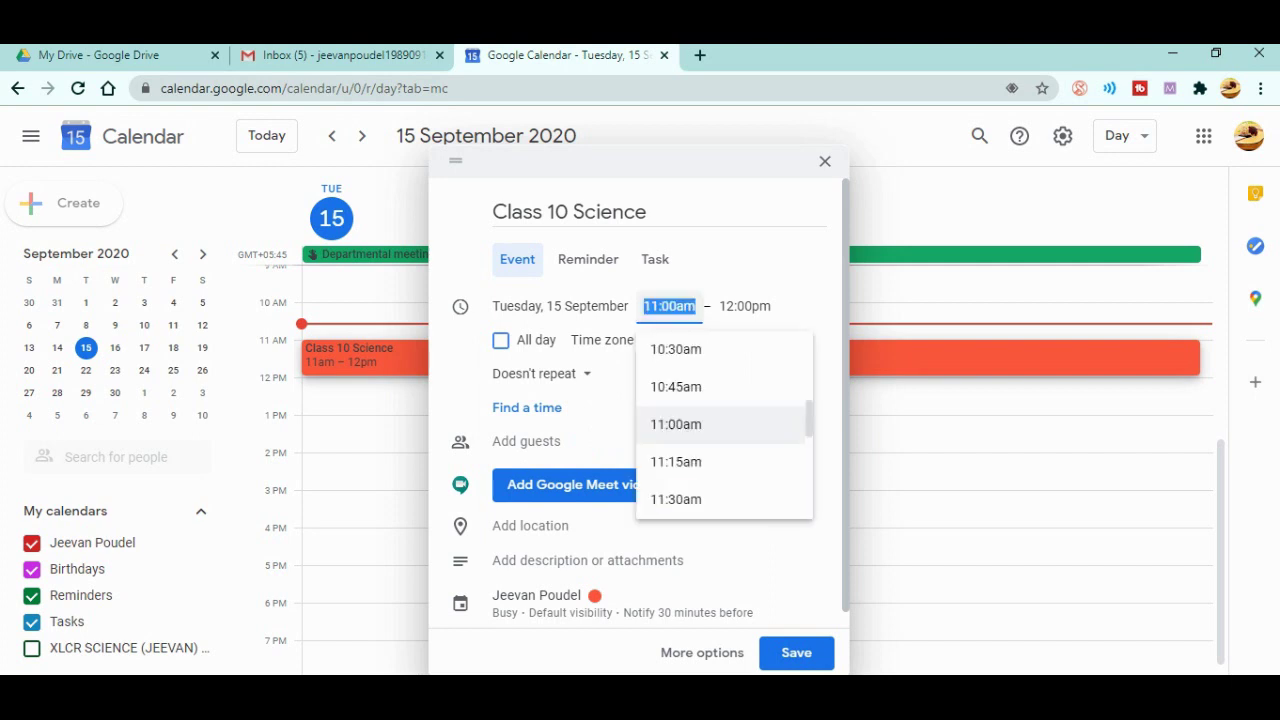
key("Up")
key("Up")
key("Down")
key("Down")
key("Down")
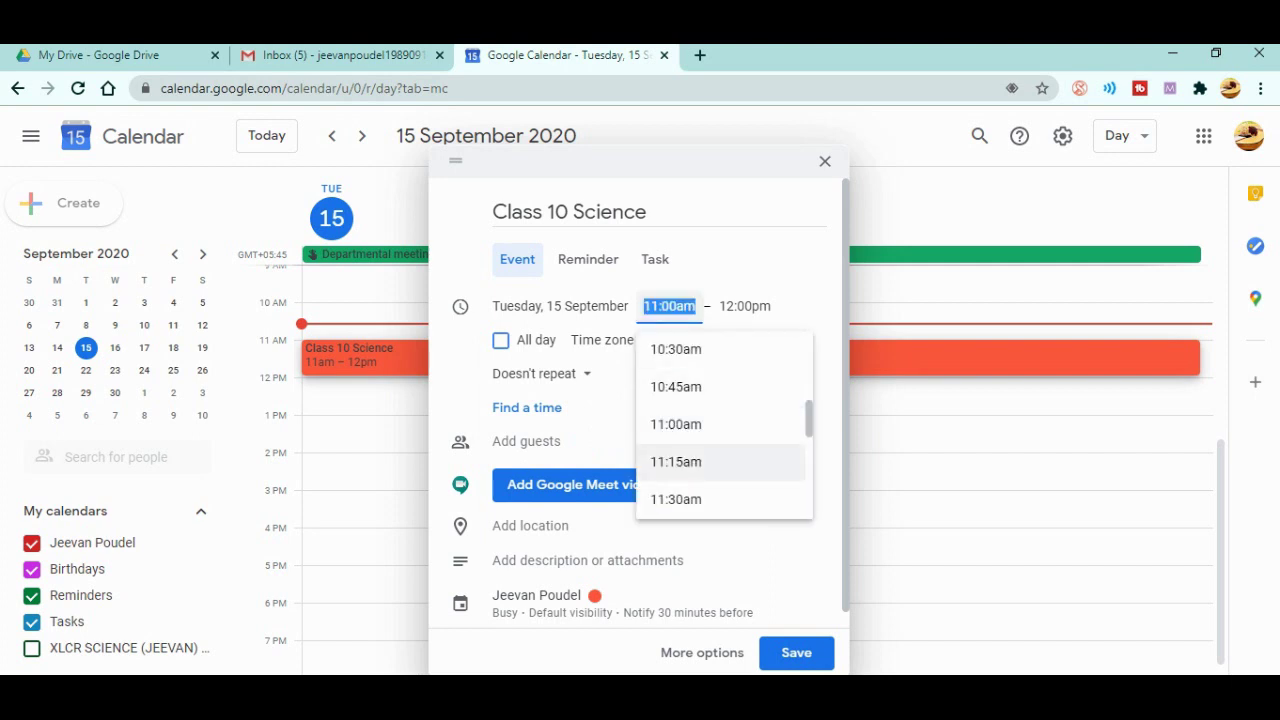
key("Up")
key("Down")
key("Down")
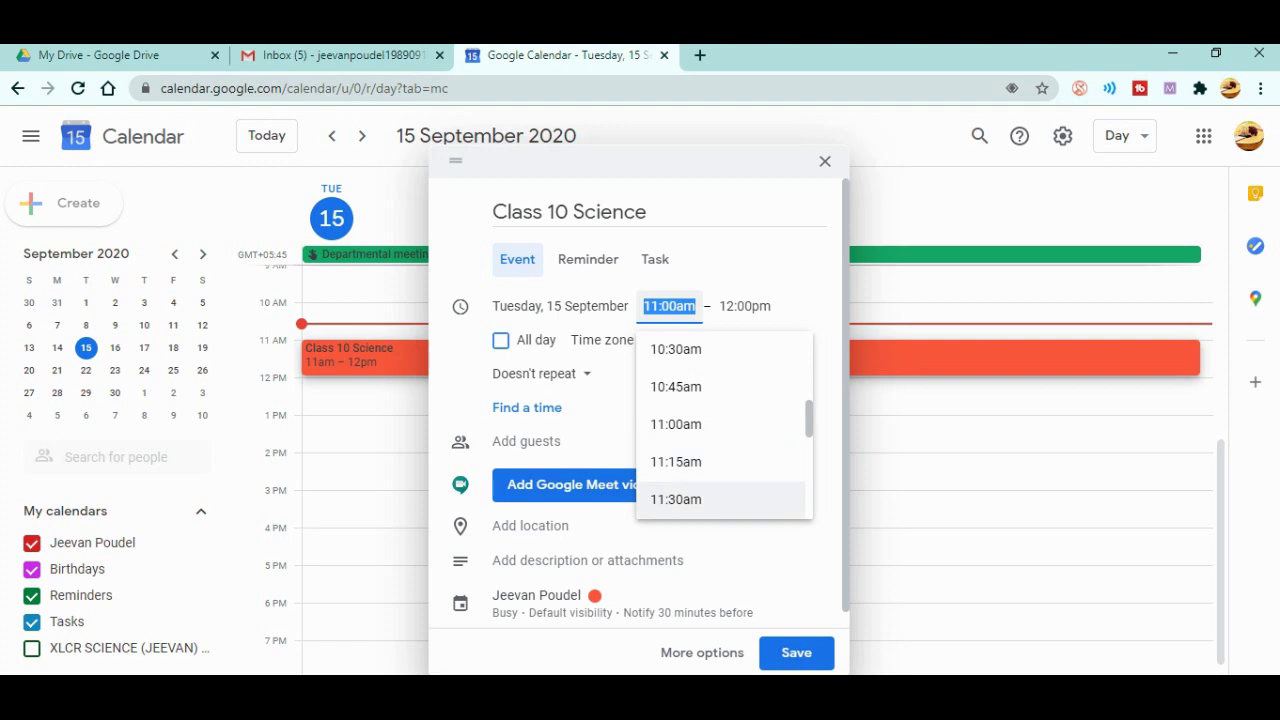
key("Return")
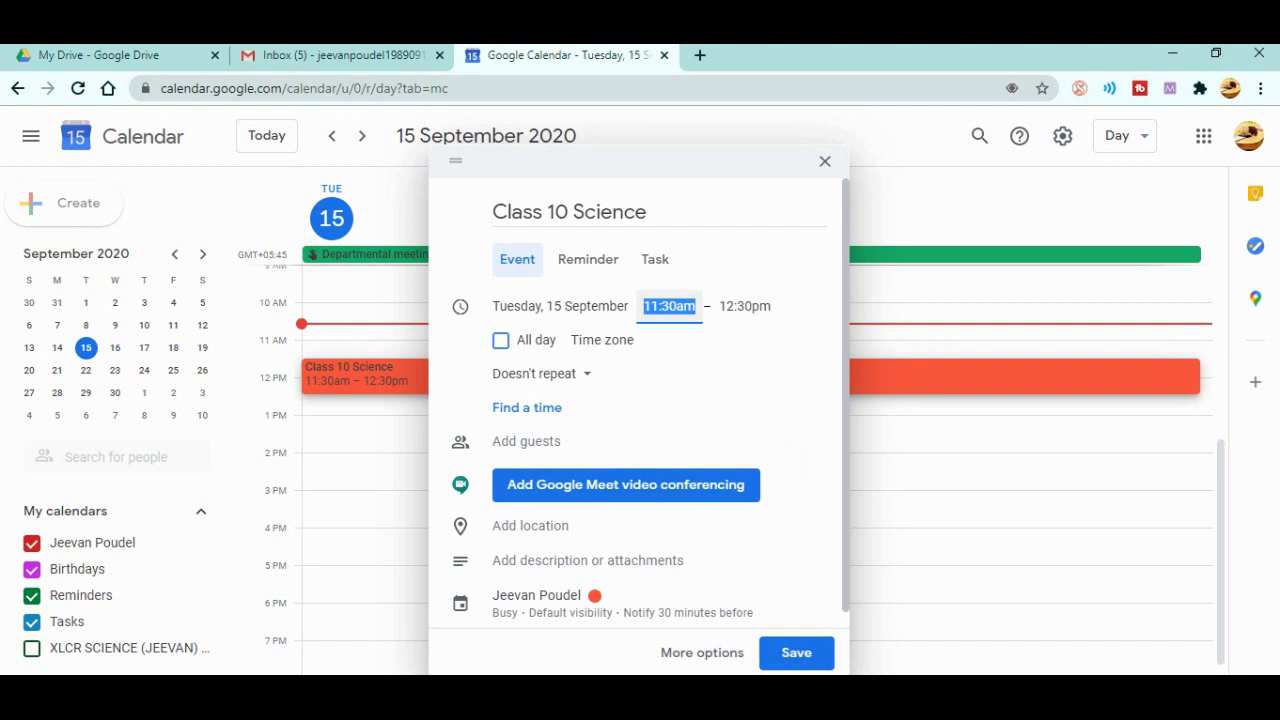
left_click(500, 340)
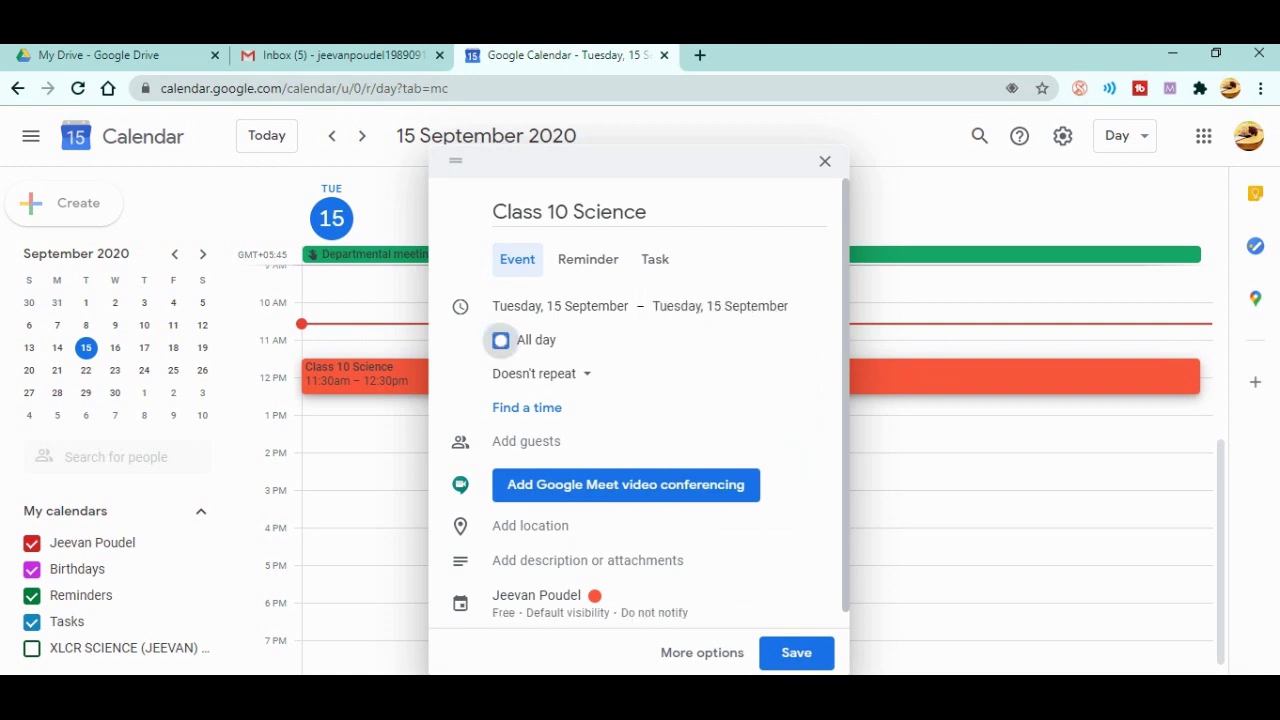
left_click(720, 306)
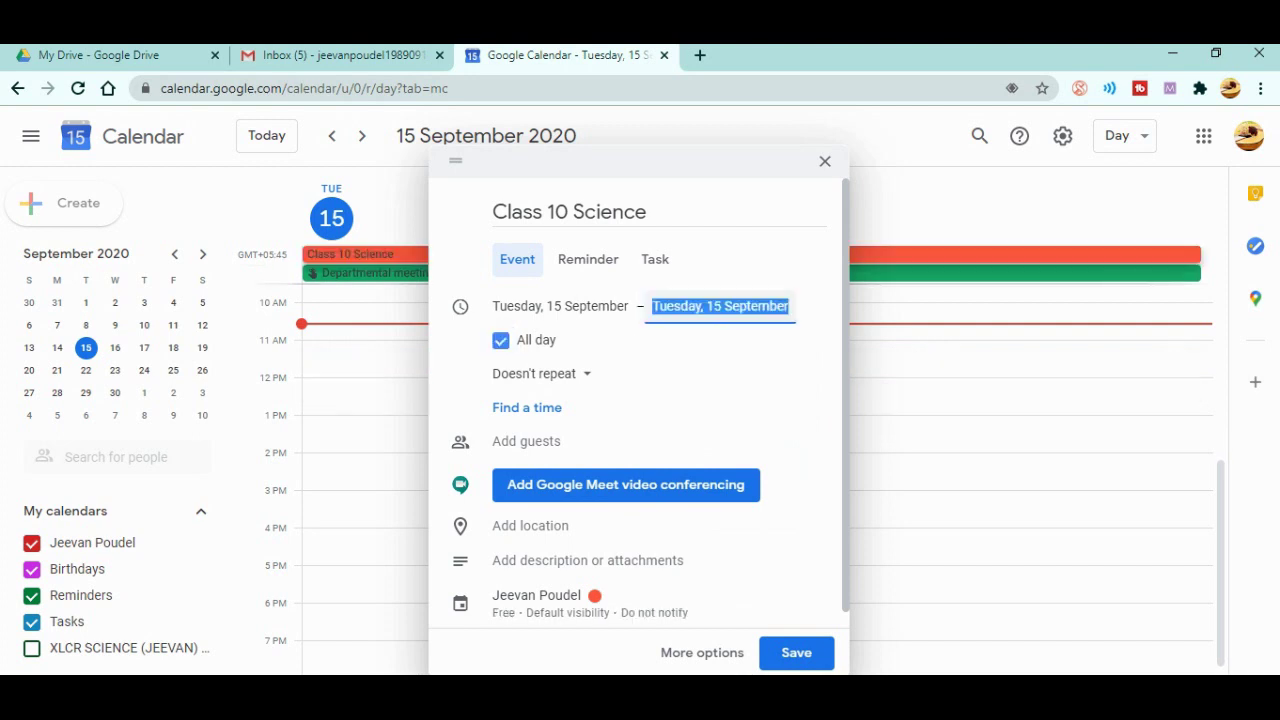
left_click(500, 340)
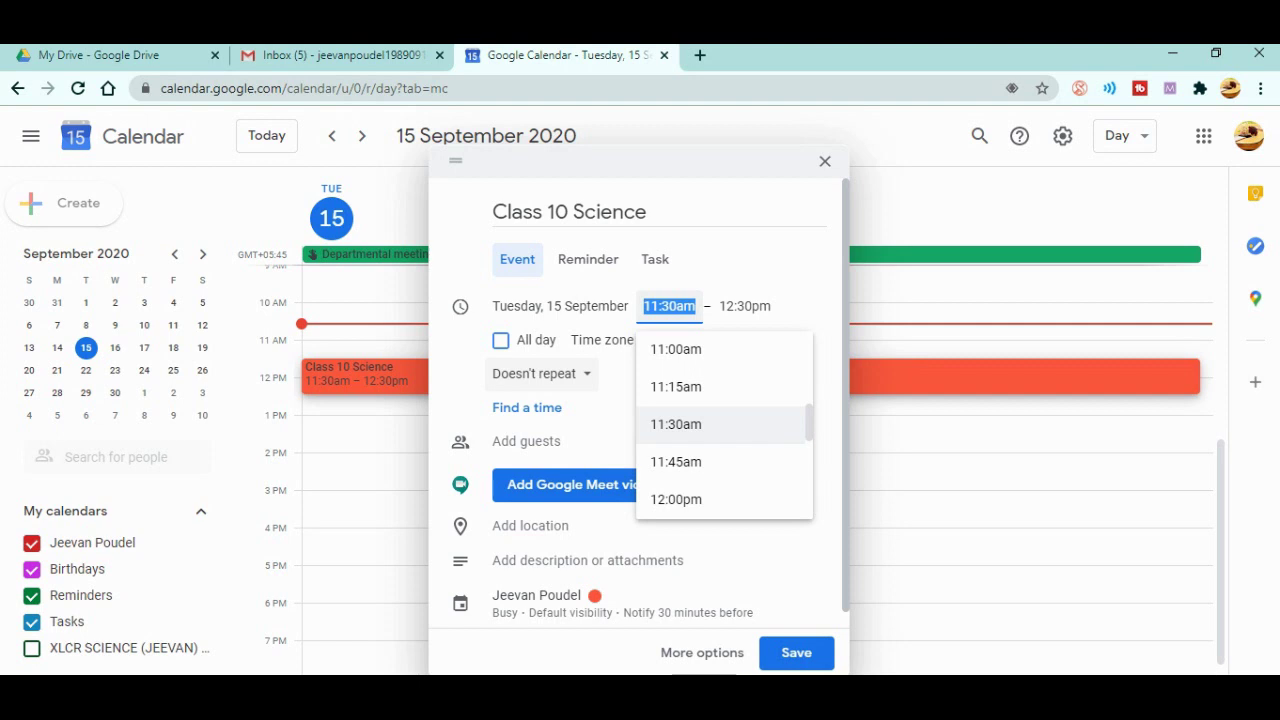
Set the event's recurrence to Every weekday (Monday to Friday).
left_click(542, 373)
key("Down")
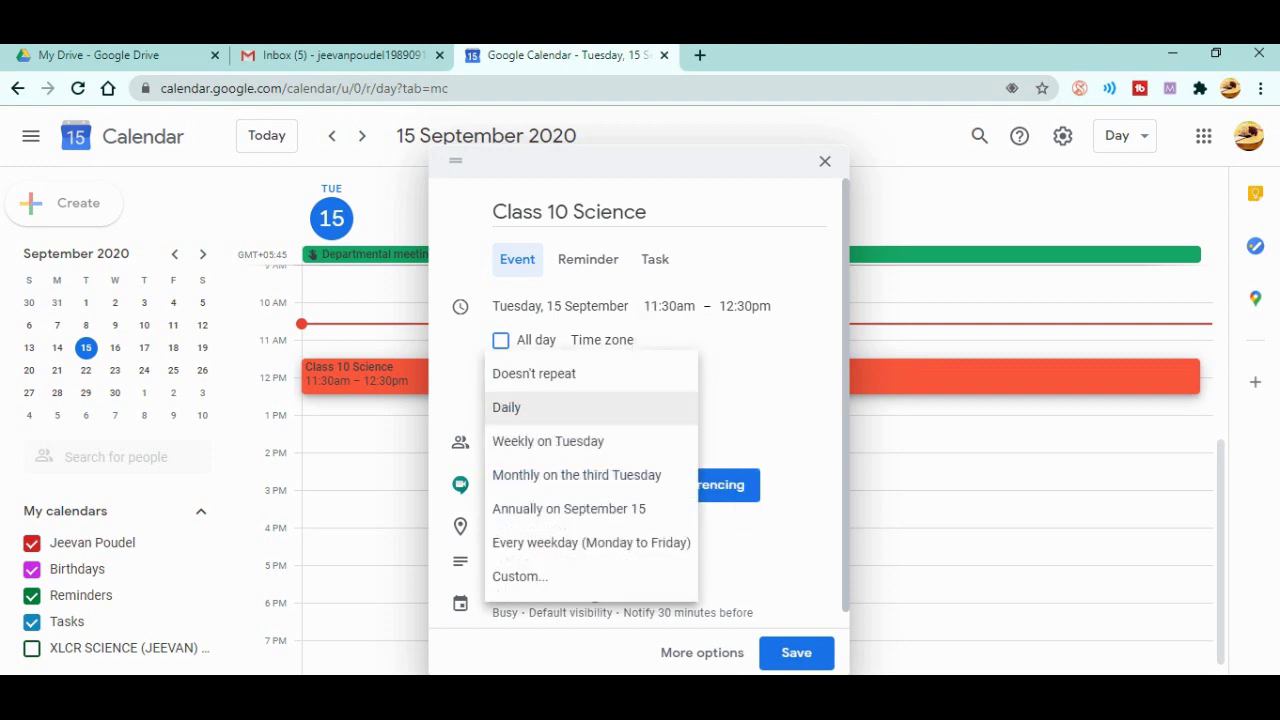
key("Down")
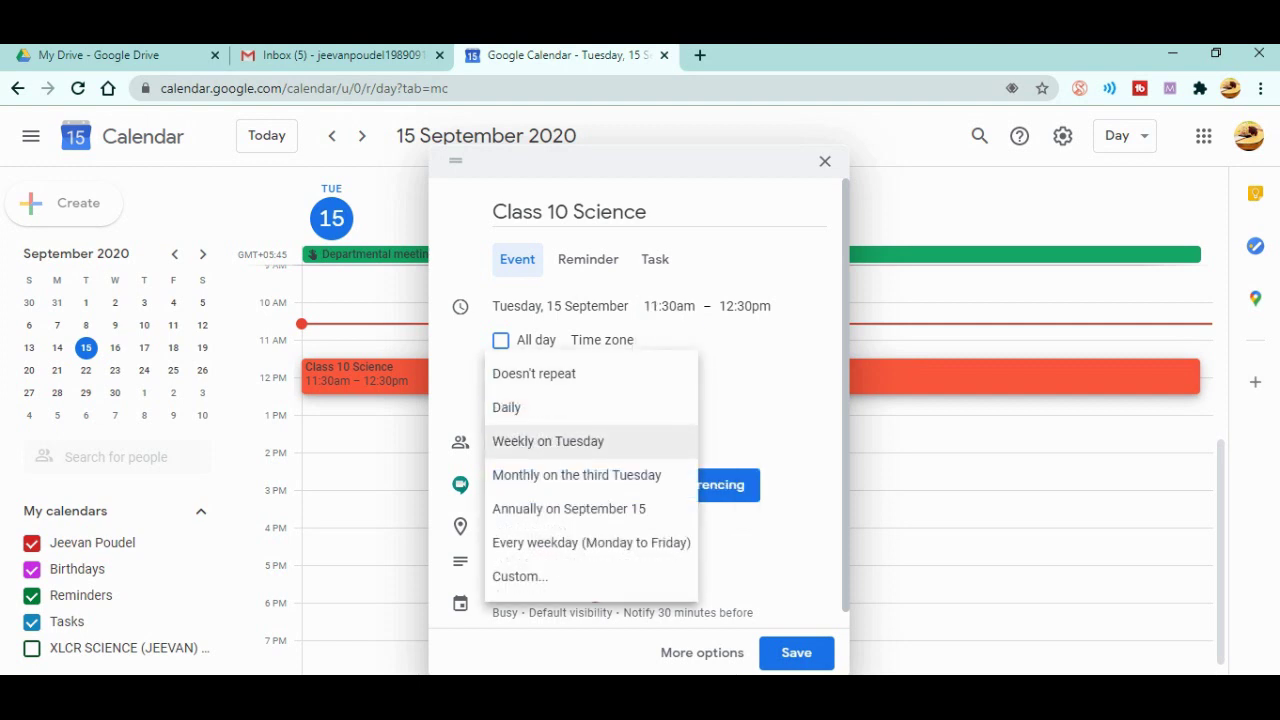
key("Down")
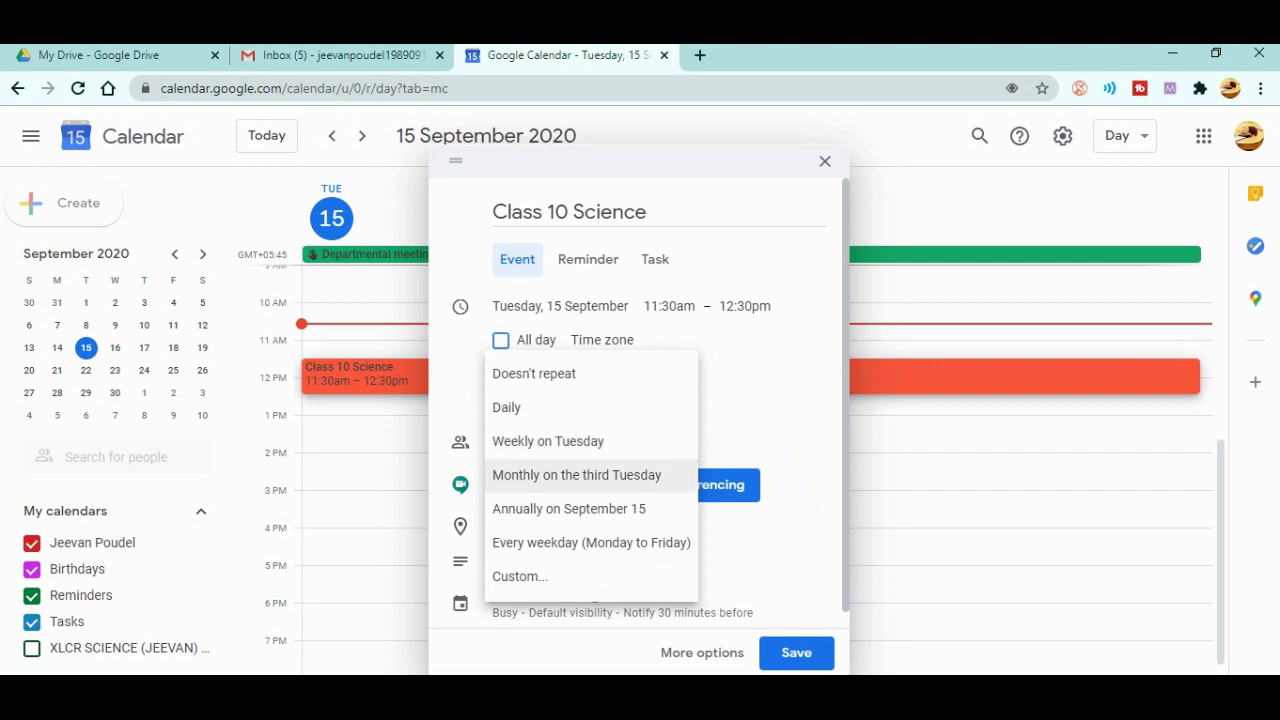
key("Down")
key("Down")
key("Down")
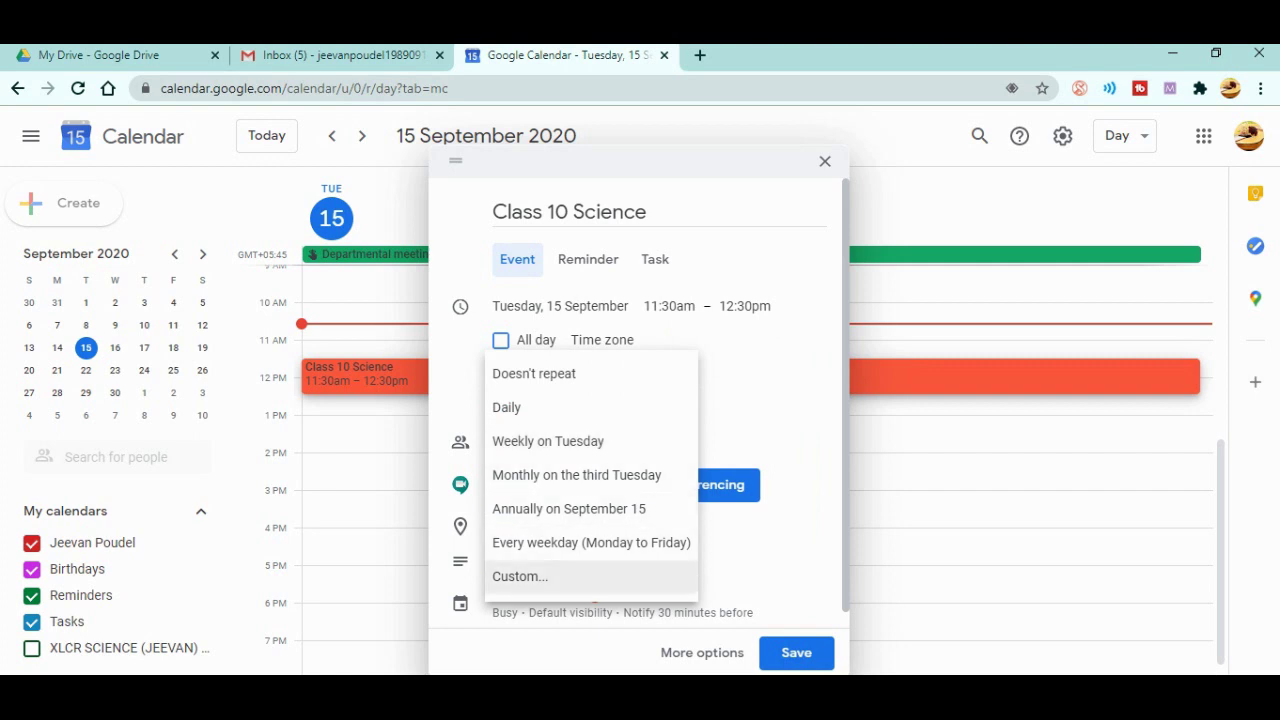
key("Up")
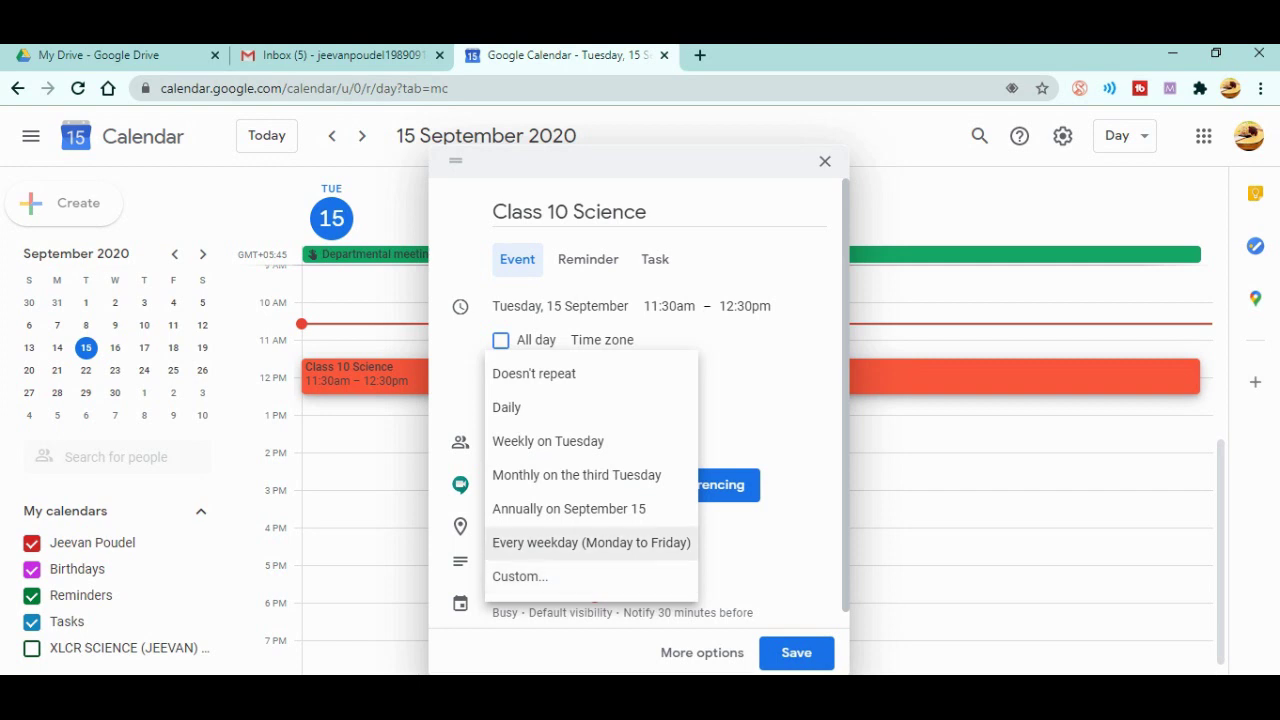
key("Return")
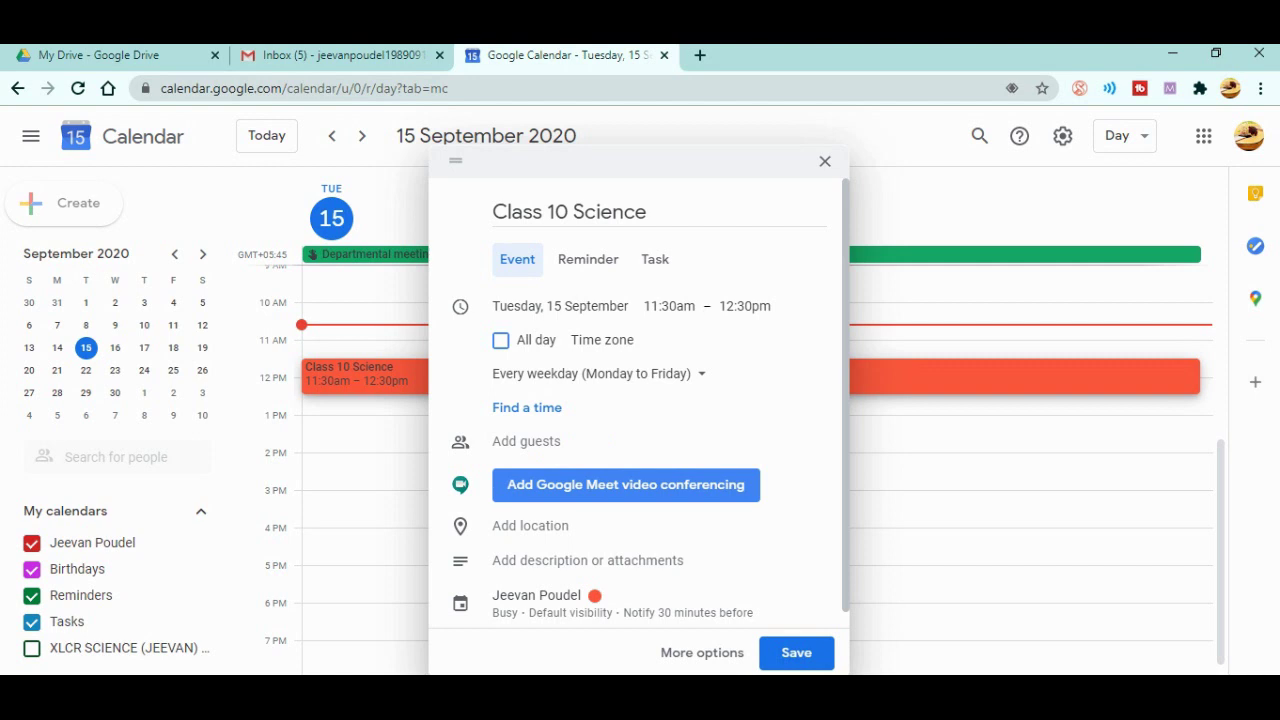
Add Google Meet video conferencing to the Class 10 Science event and save it.
left_click(576, 485)
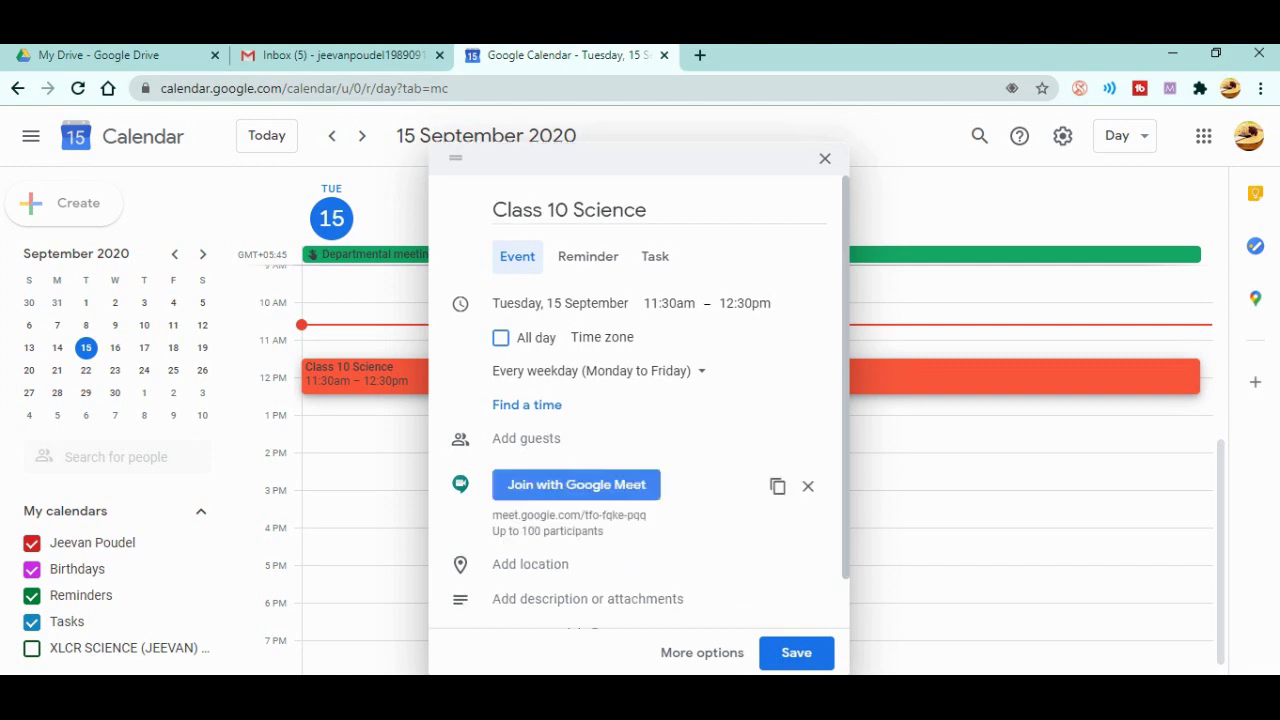
scroll(639, 401, "down", 2)
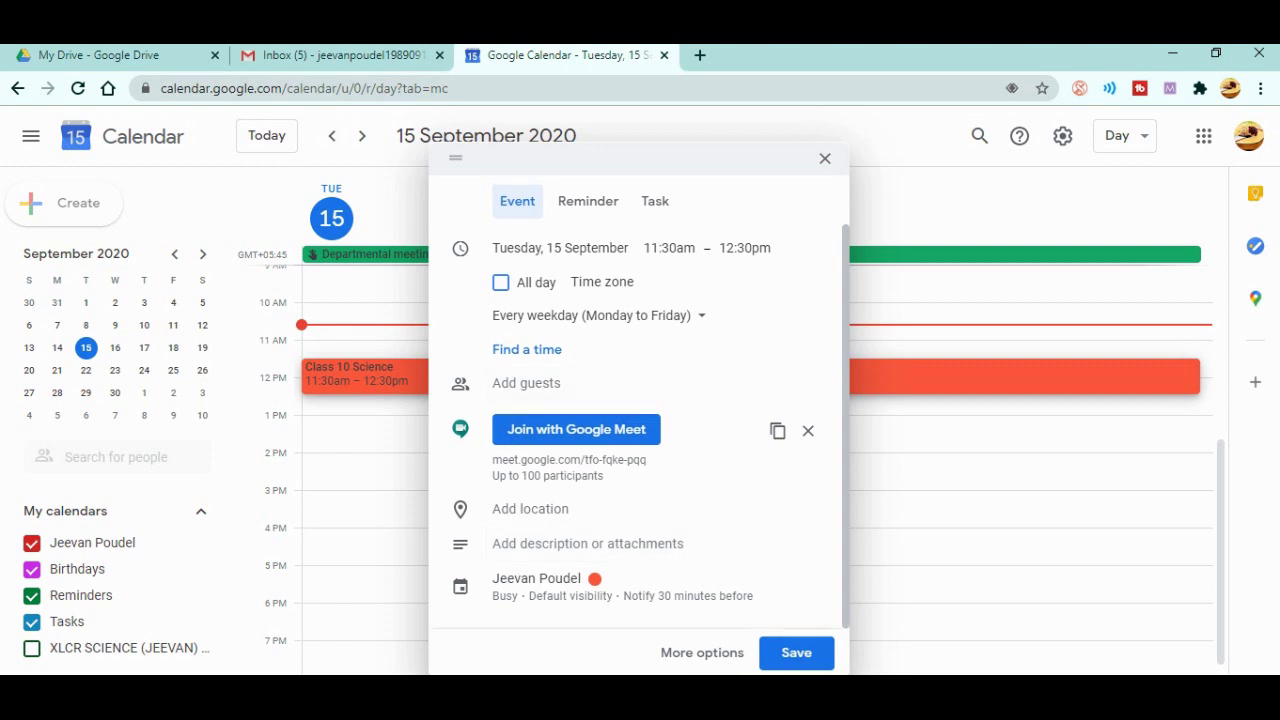
scroll(640, 400, "up", 1)
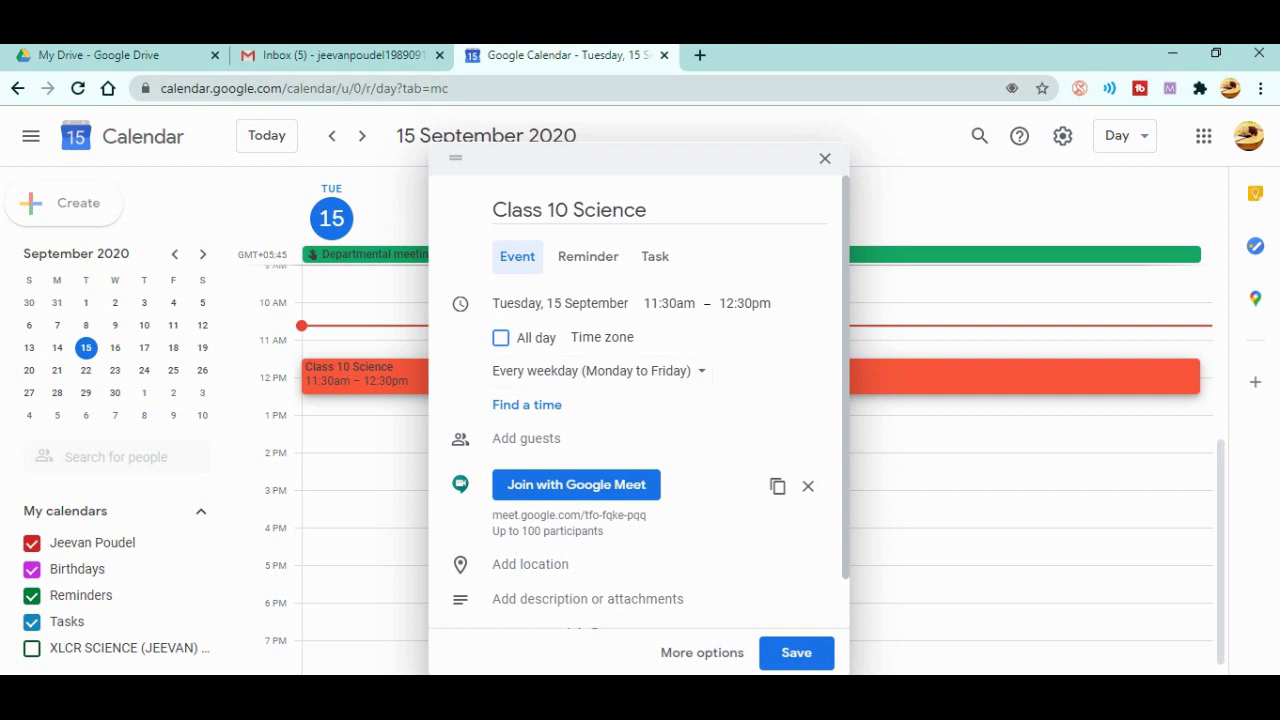
scroll(640, 508, "down", 1)
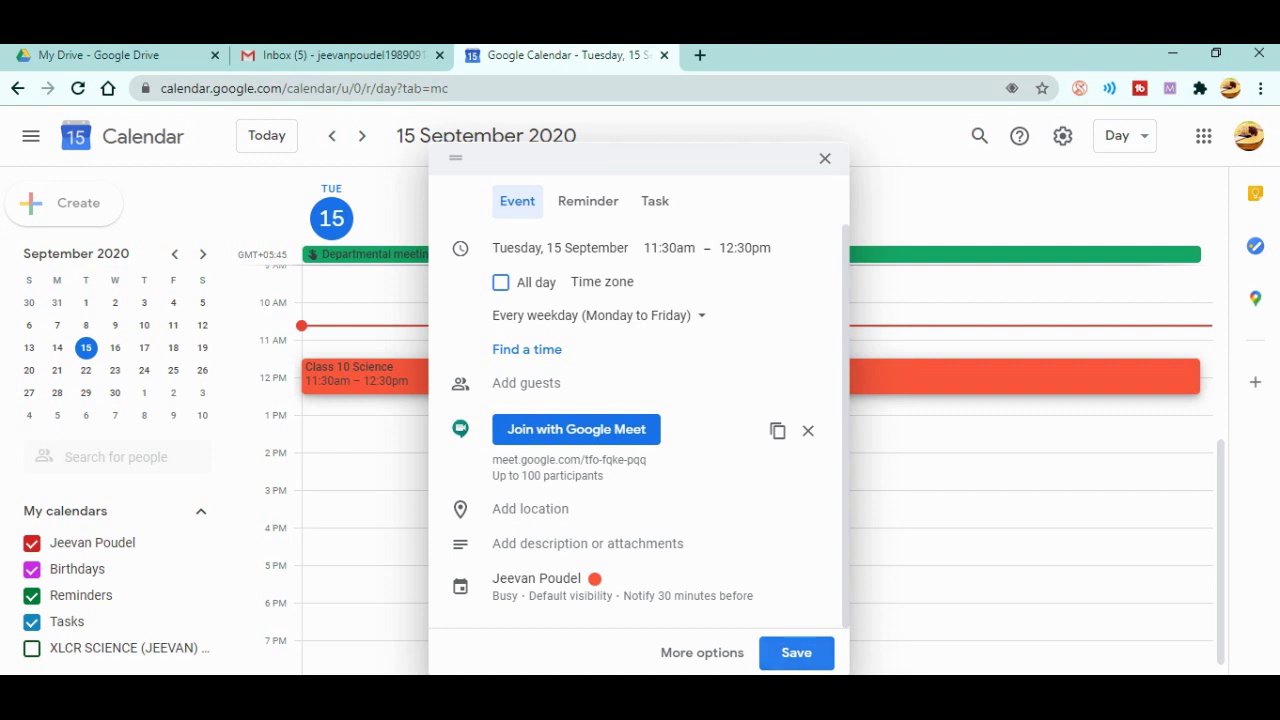
left_click(792, 654)
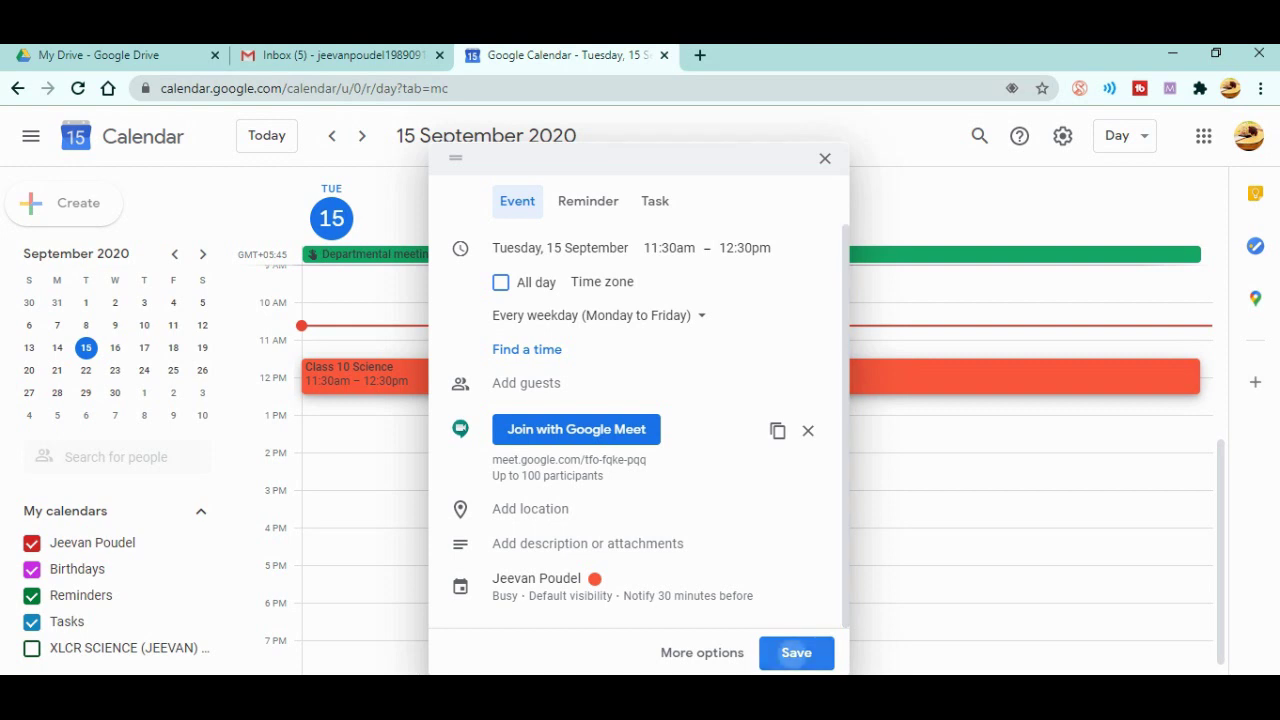
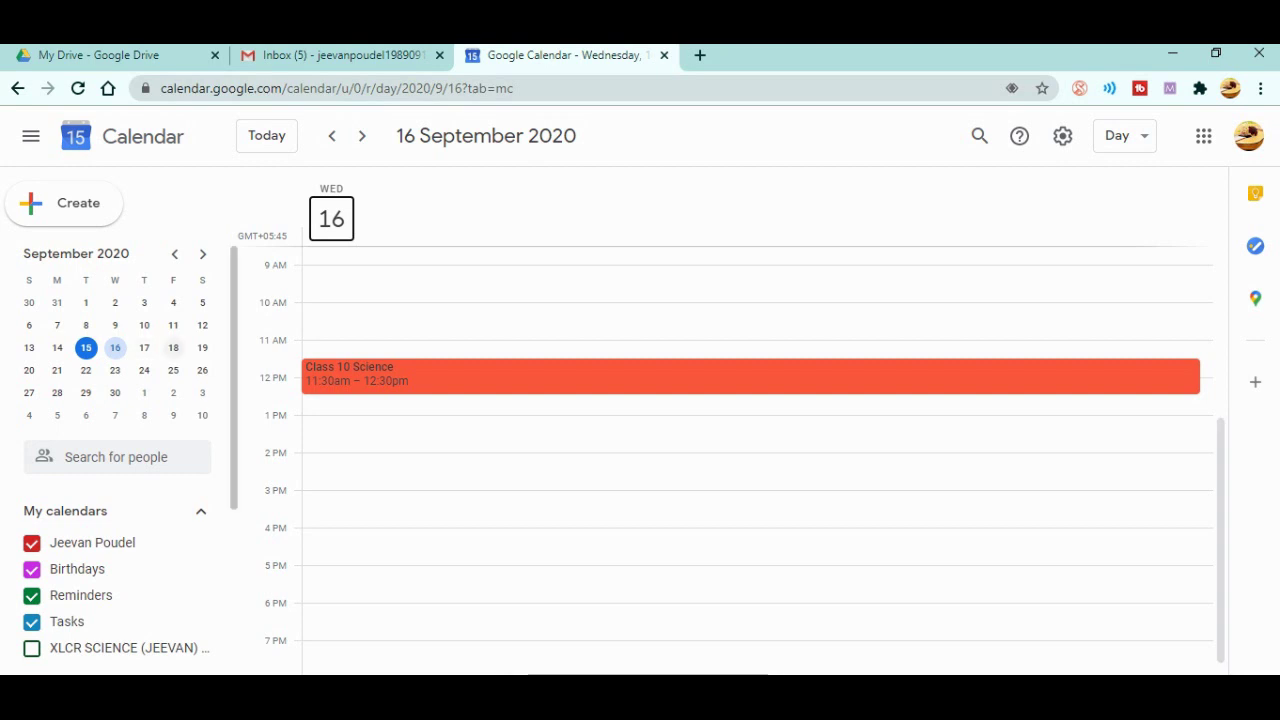
Check the schedules for 18, 19, 20, 21, 26 and 28 September, viewing the Class 10 Science event's details on the 21st.
left_click(173, 347)
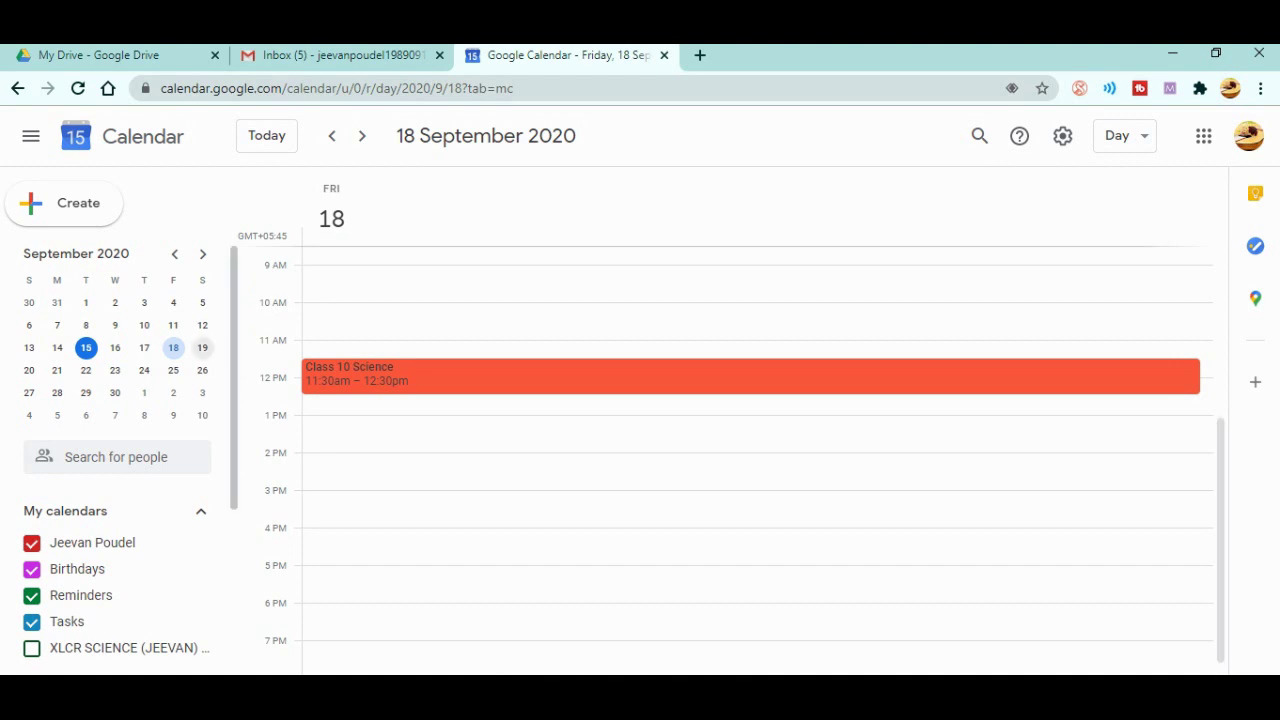
left_click(202, 347)
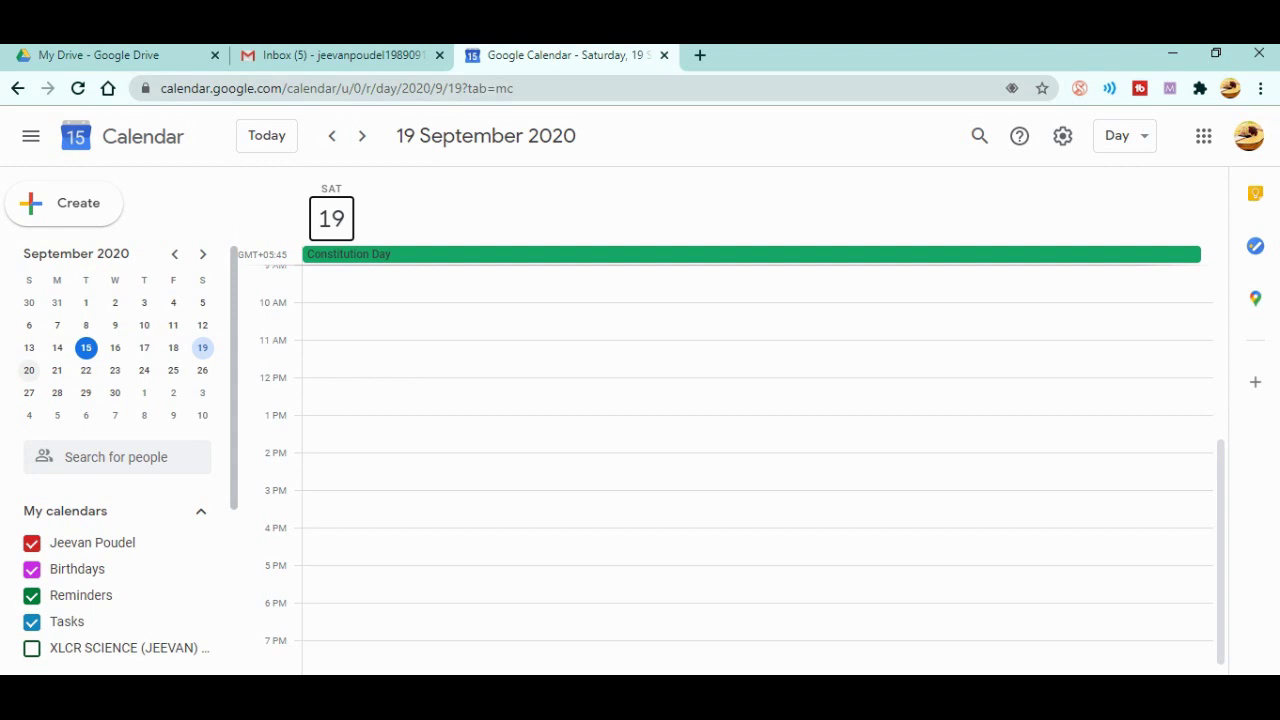
left_click(29, 370)
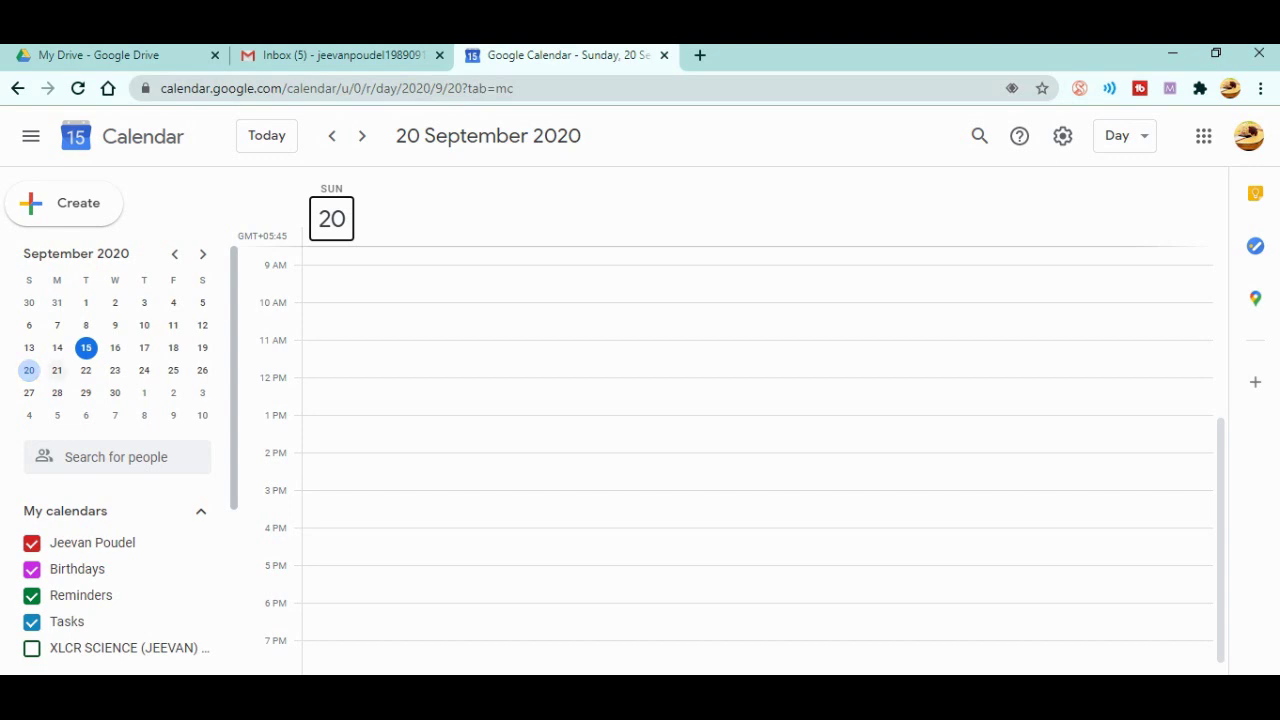
left_click(57, 370)
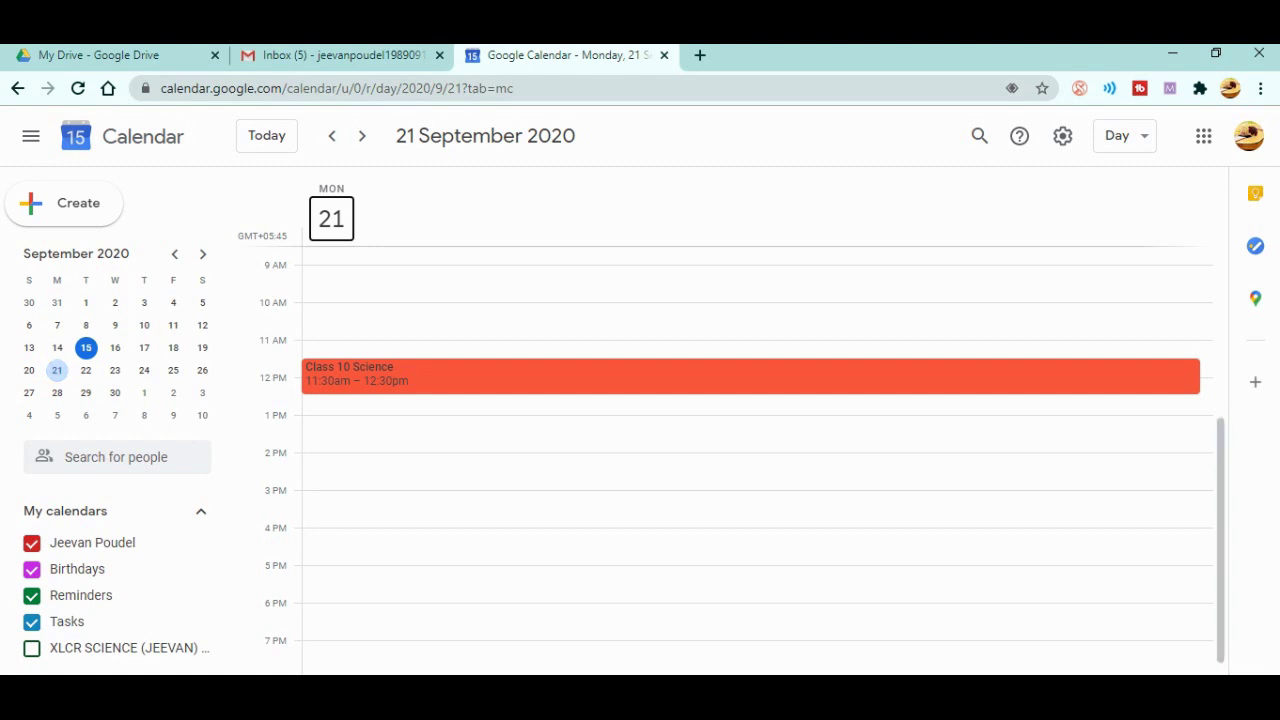
left_click(400, 376)
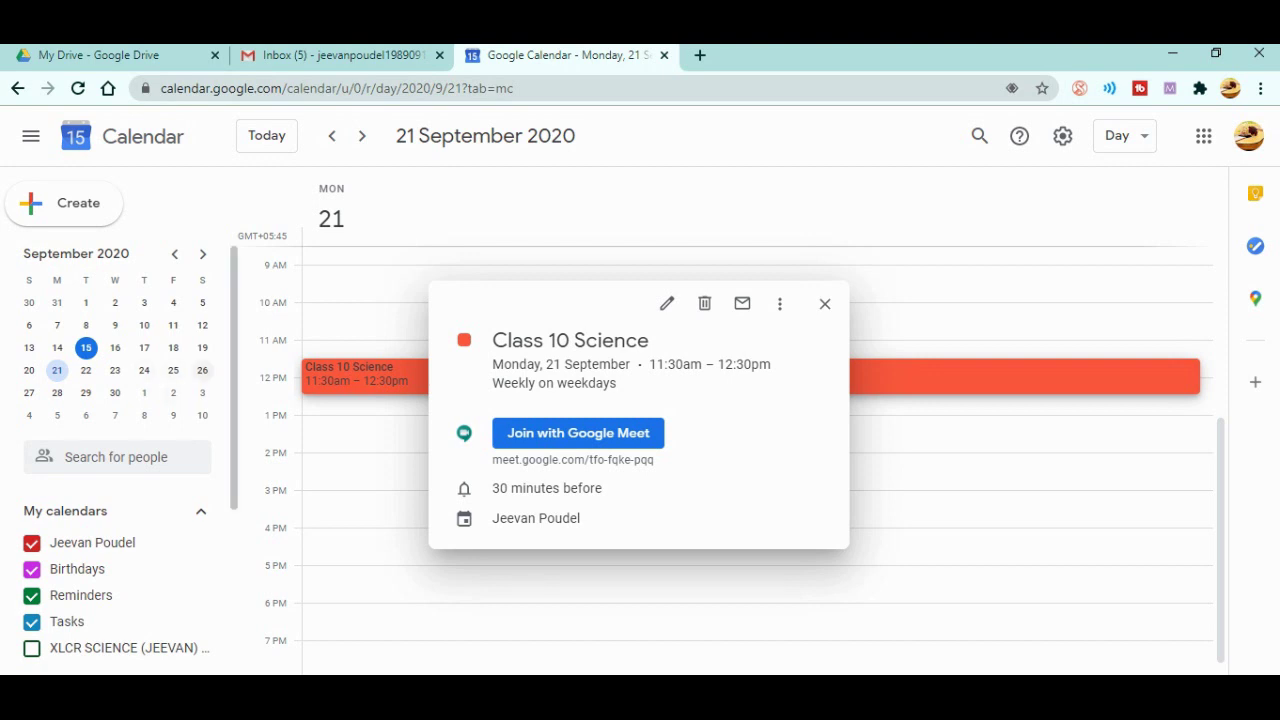
left_click(202, 370)
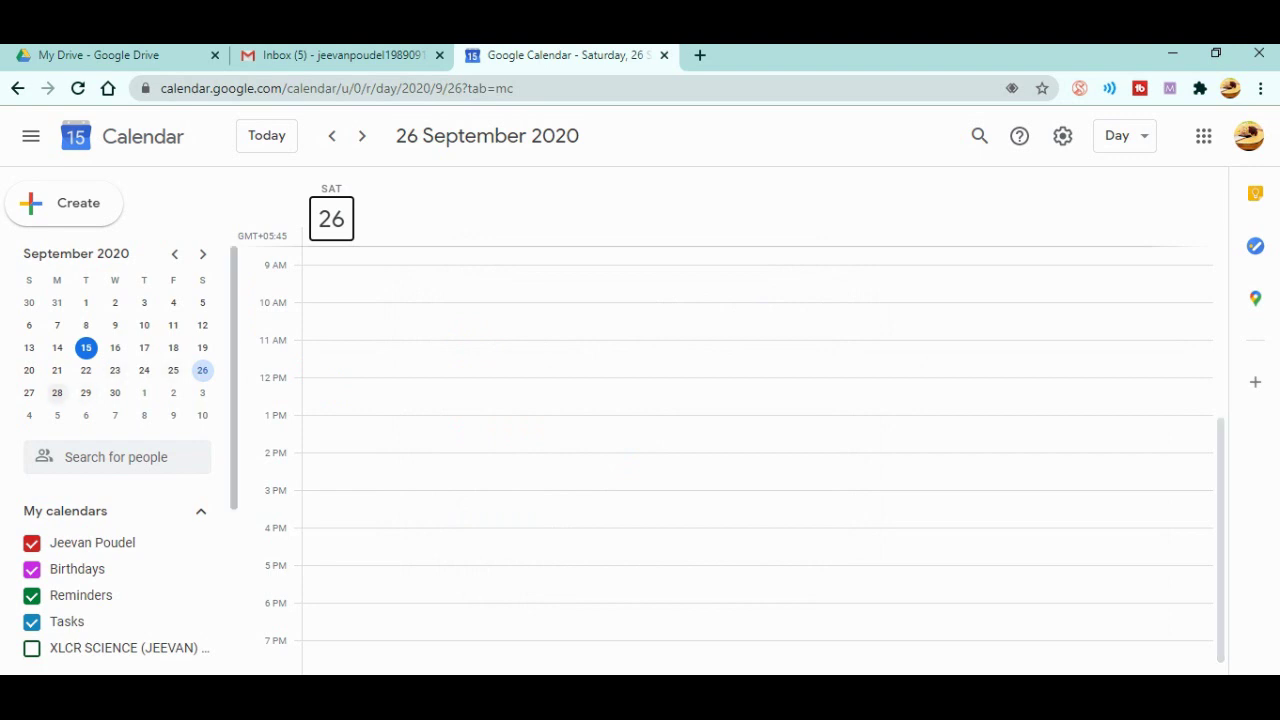
left_click(57, 392)
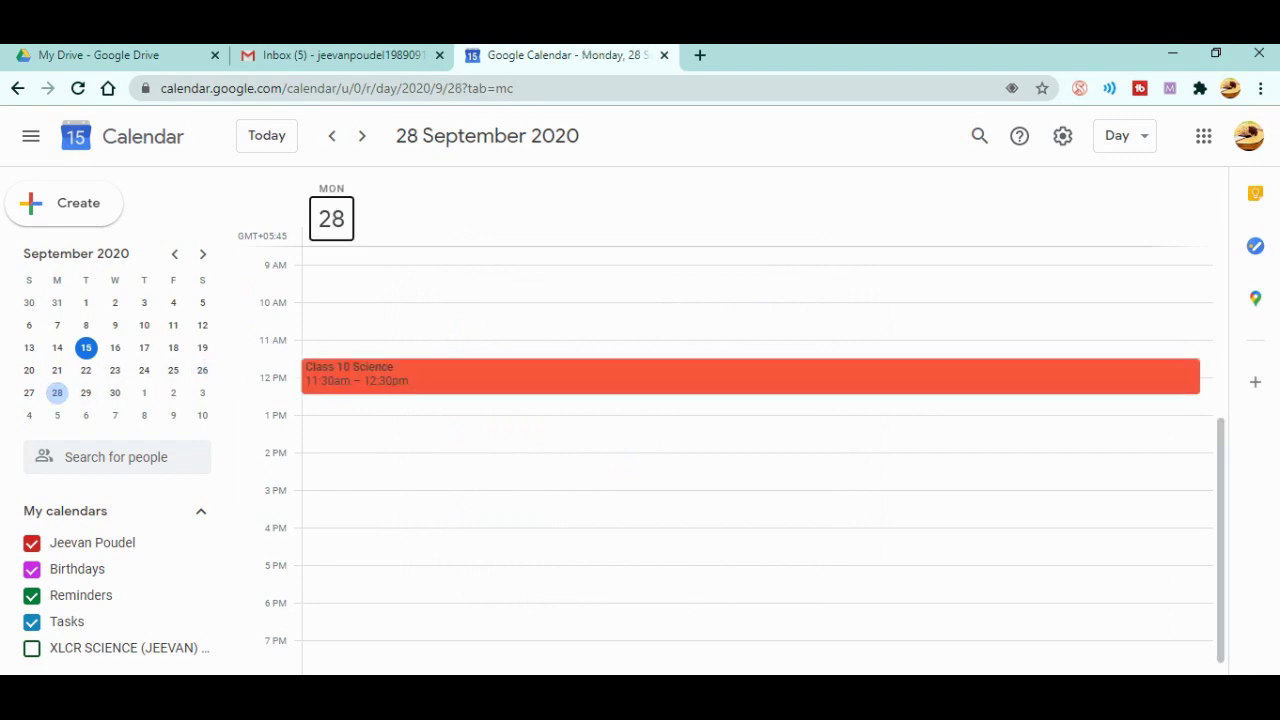
View the Class 10 Science event's details on 28 September and on Tuesday, 15 September.
left_click(639, 376)
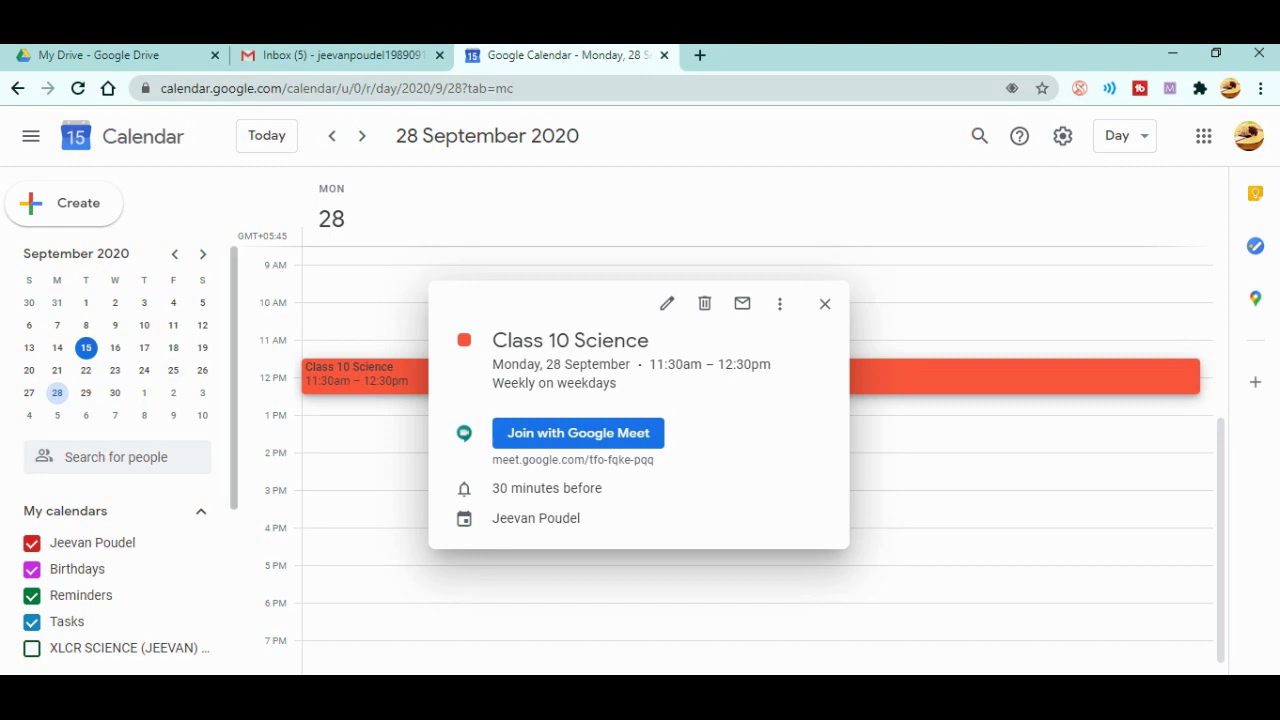
key("alt+Left")
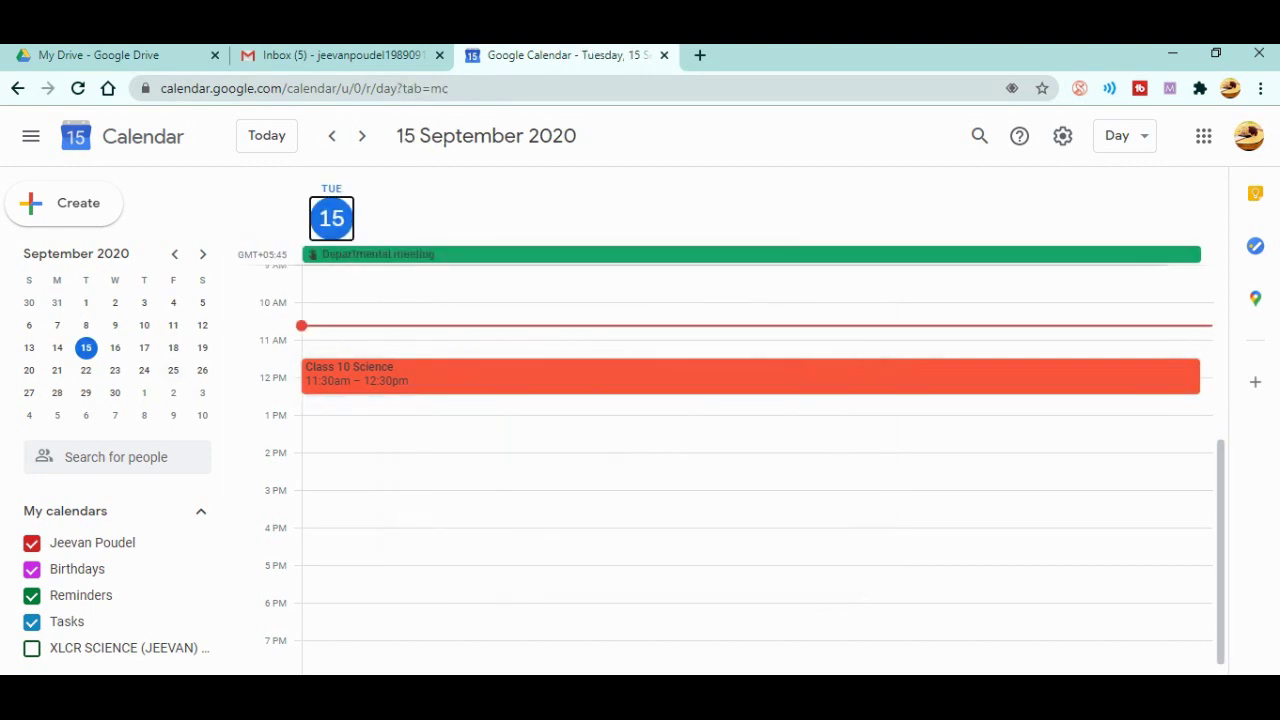
left_click(560, 376)
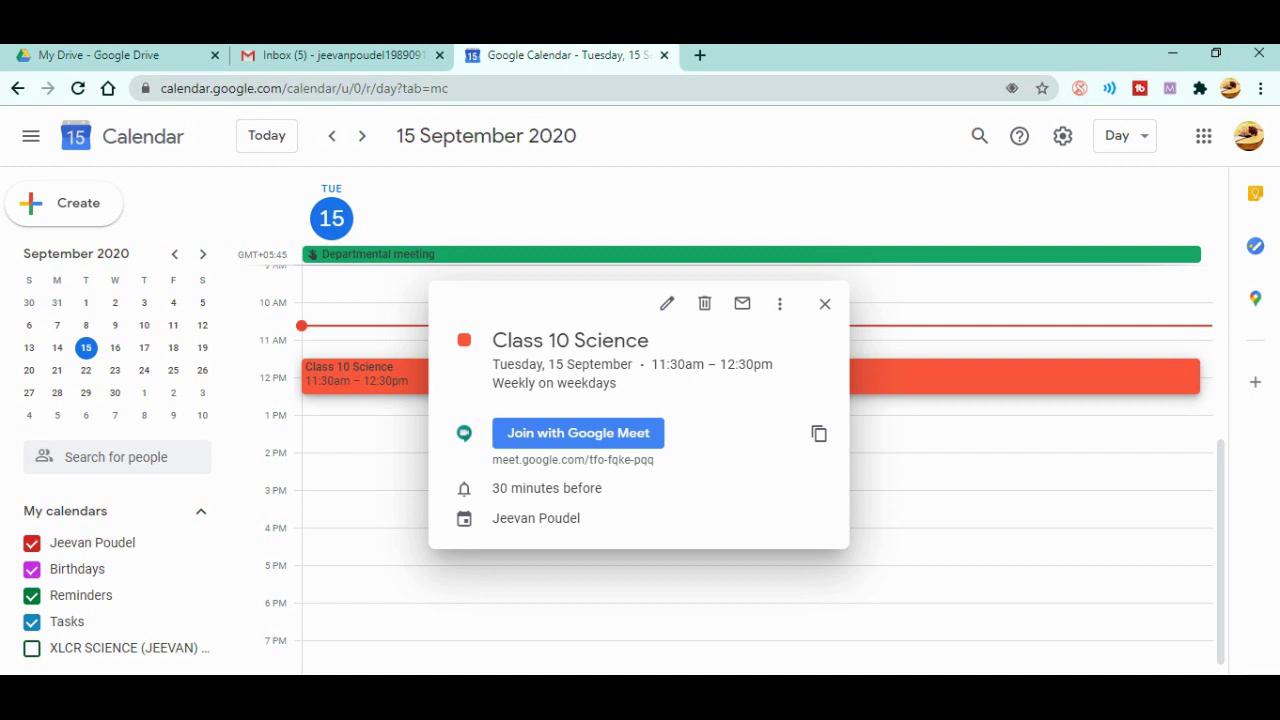
Join the 15 September event's Google Meet, check its meeting details and joining info, and close the meeting and event details.
left_click(577, 433)
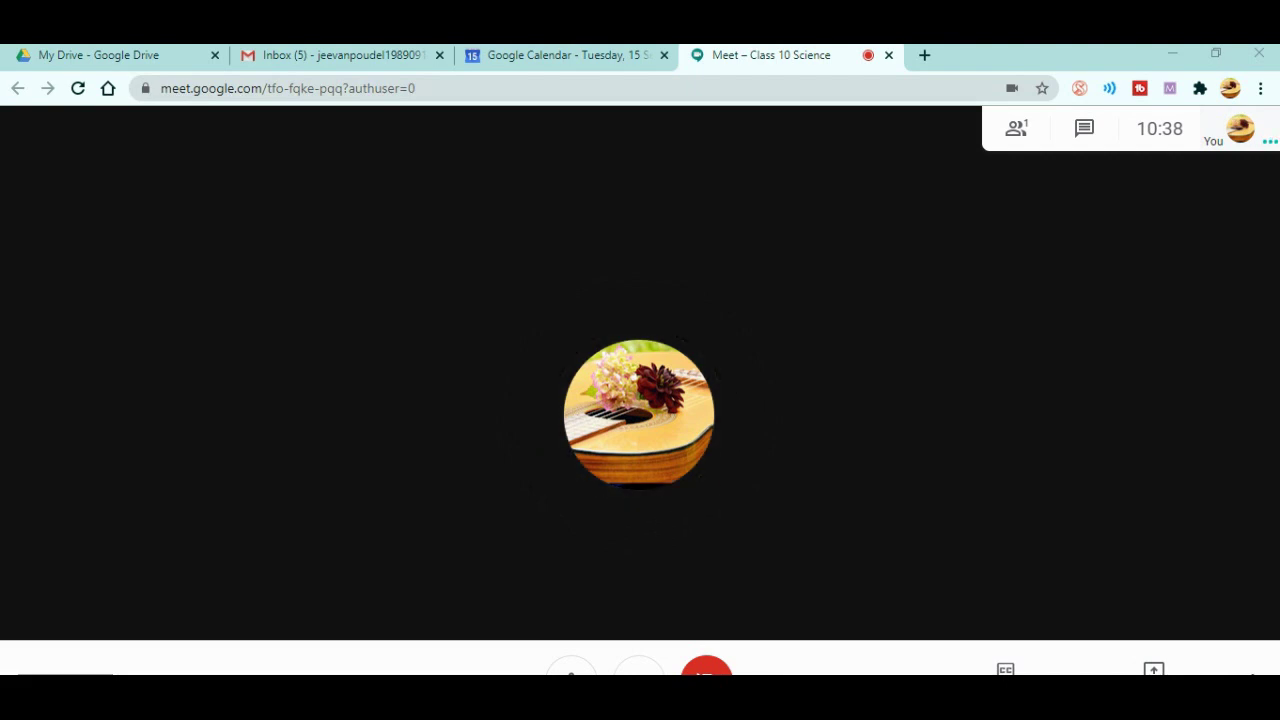
left_click(98, 658)
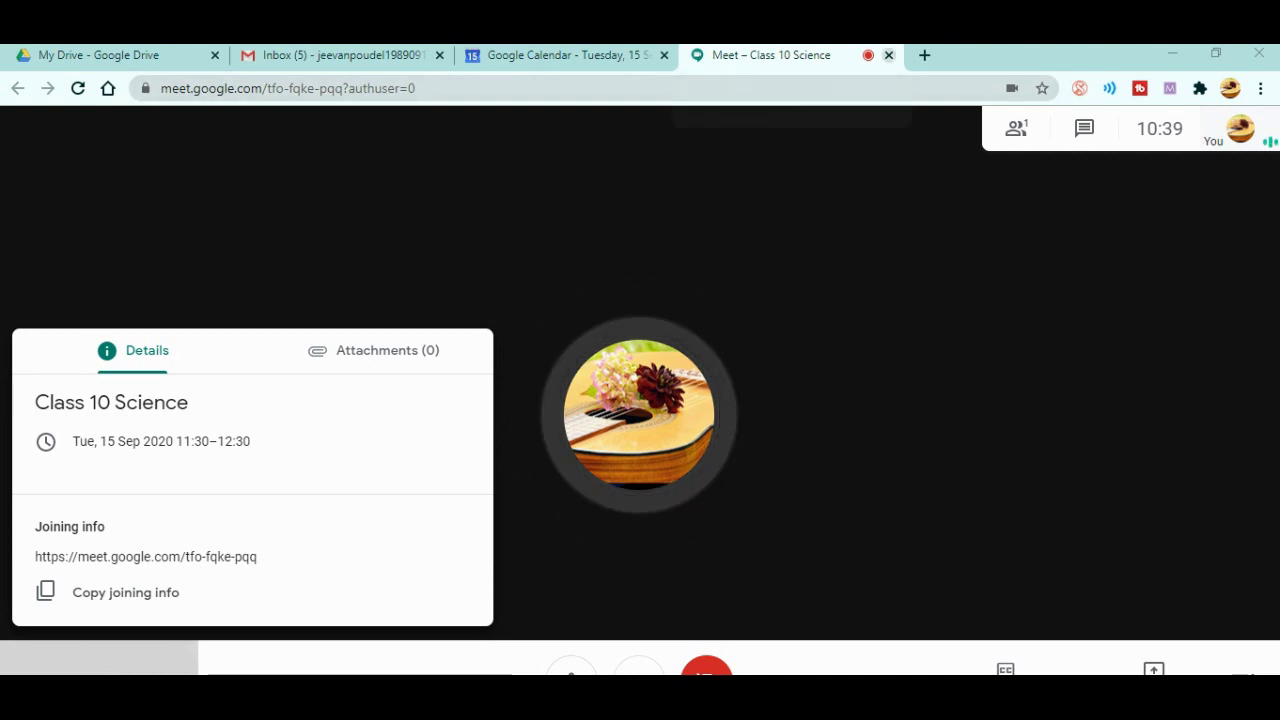
left_click(888, 55)
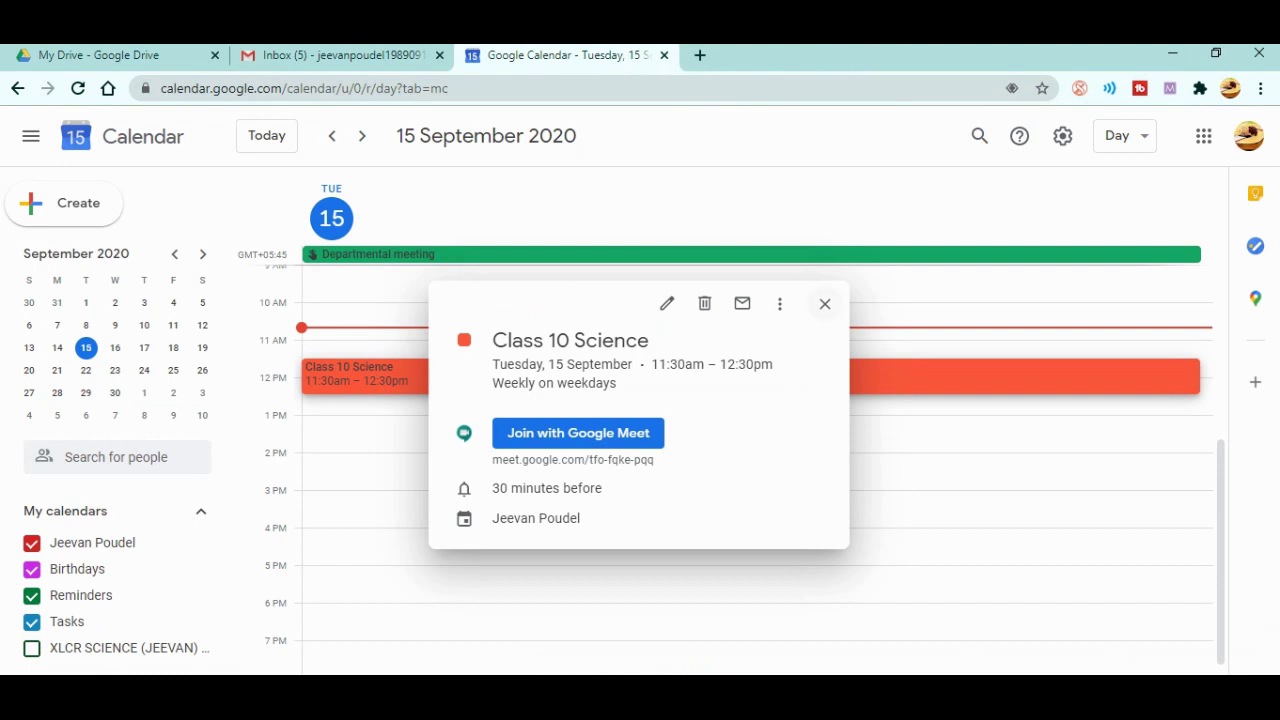
left_click(825, 303)
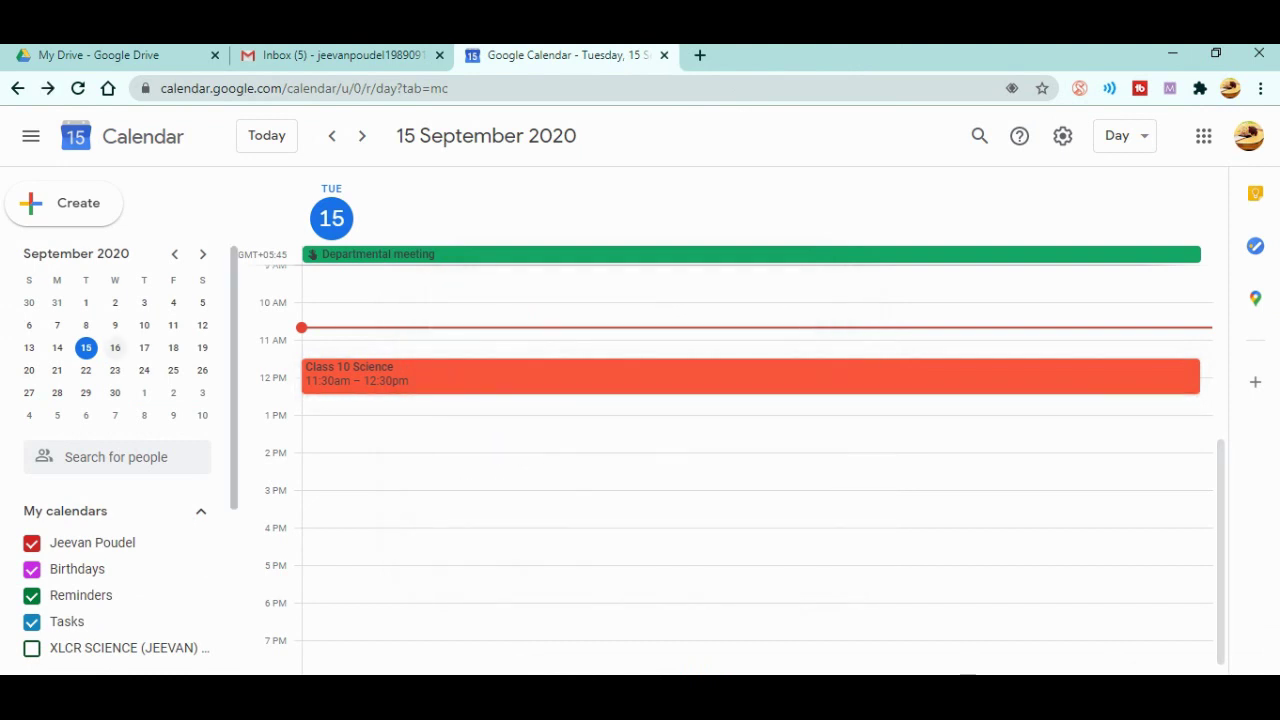
Open the 16 September Class 10 Science event, check the meeting details in its Google Meet, and return to the calendar.
left_click(115, 347)
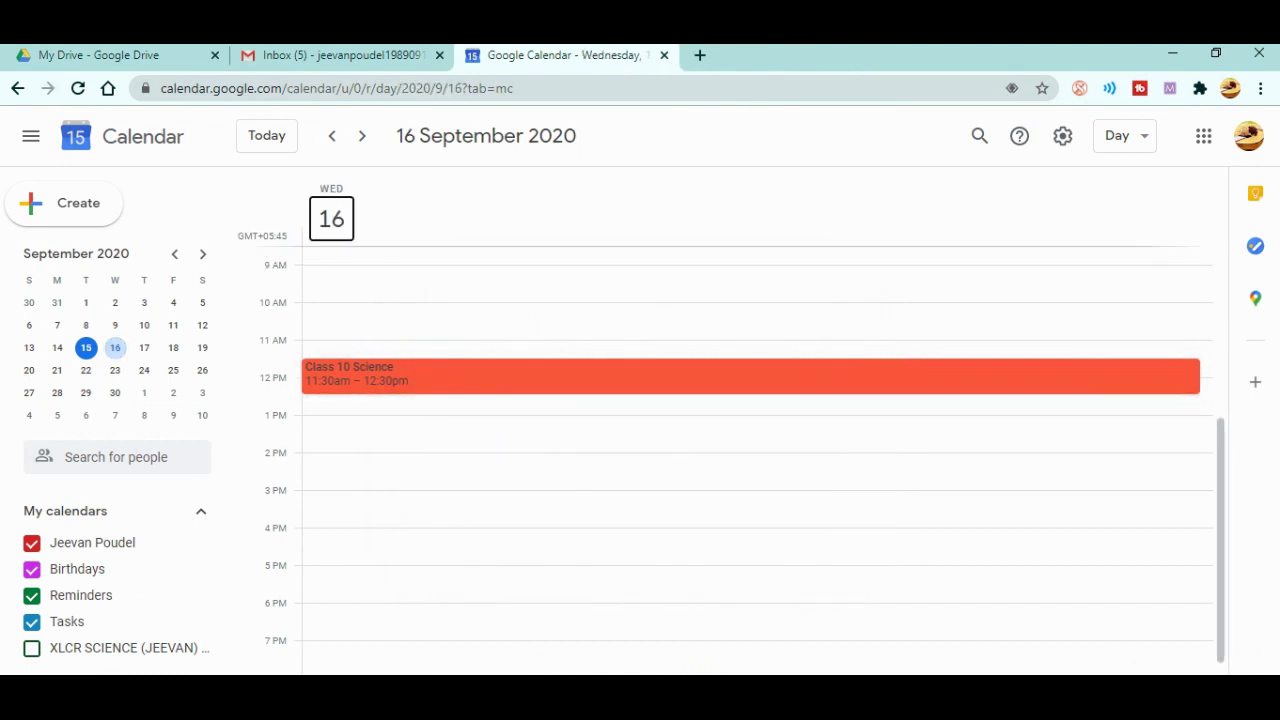
left_click(640, 376)
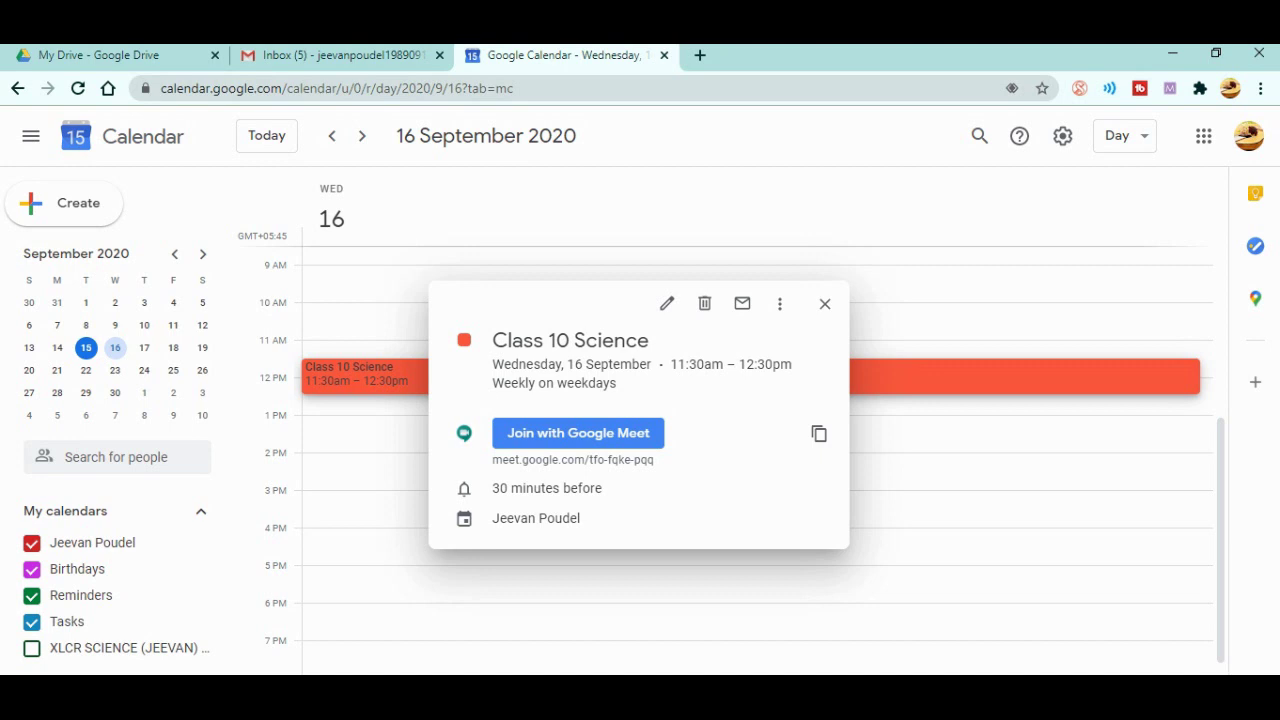
left_click(578, 433)
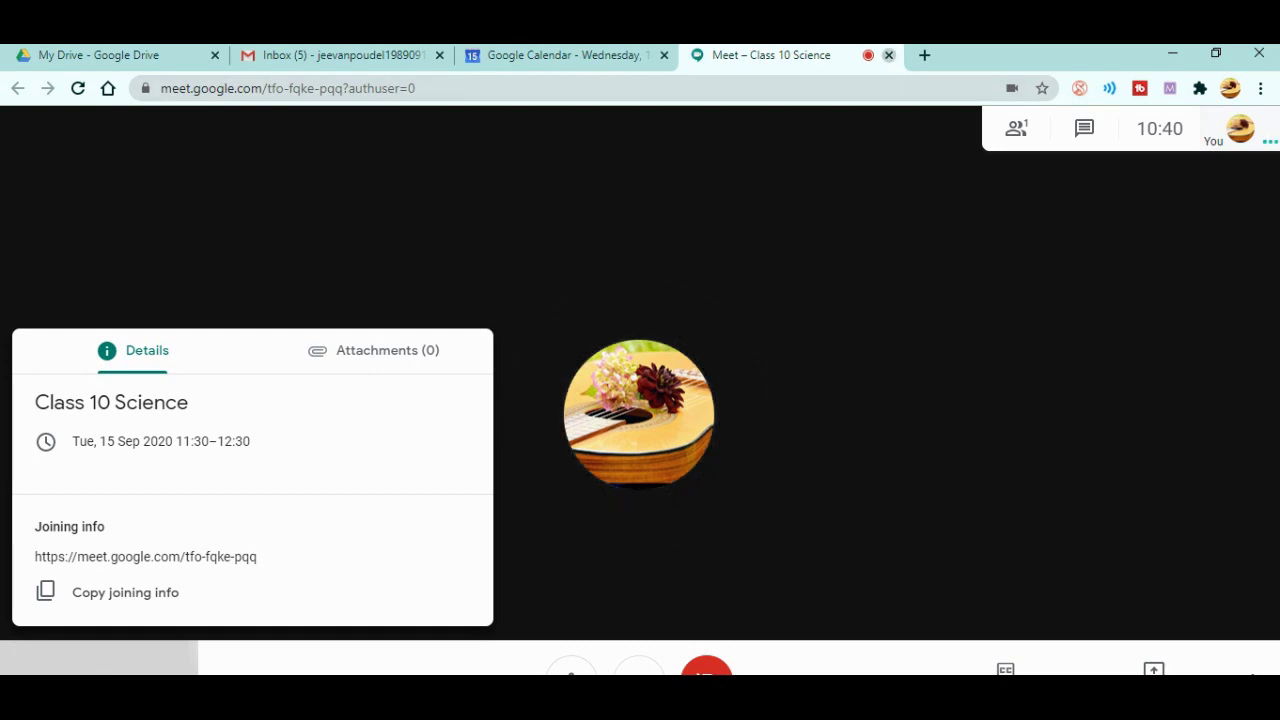
left_click(888, 55)
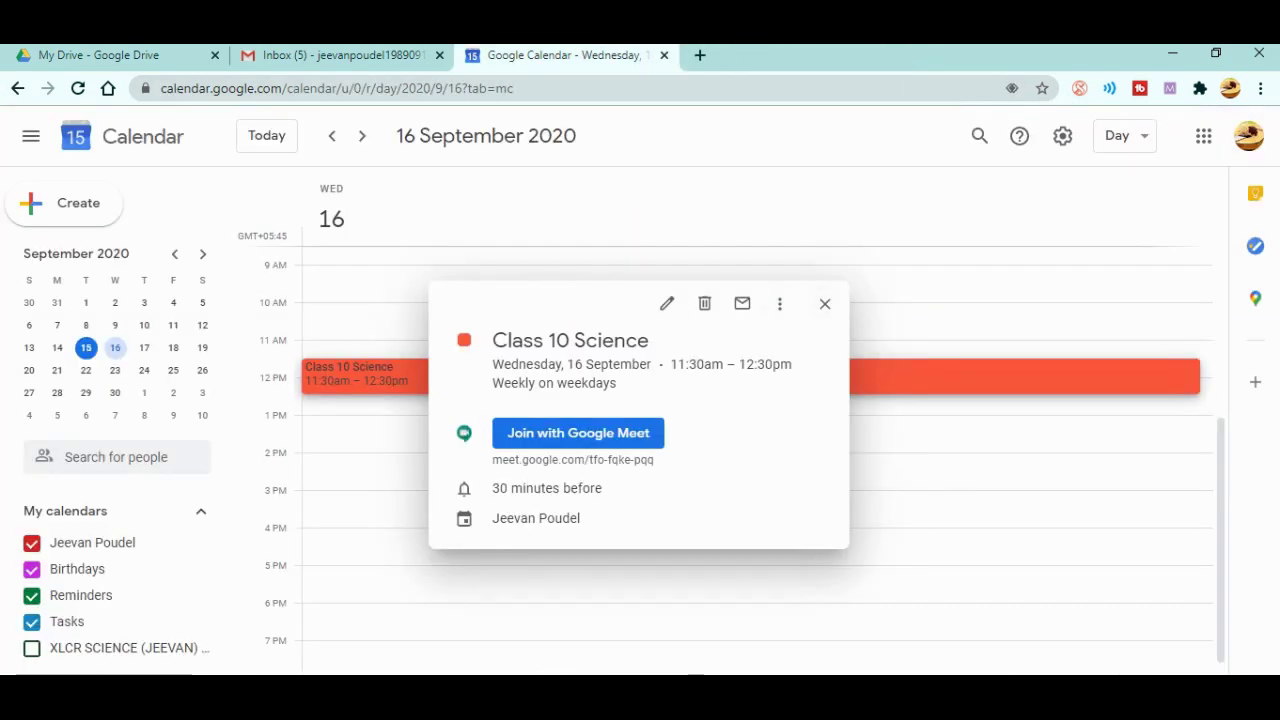
mouse_move(819, 433)
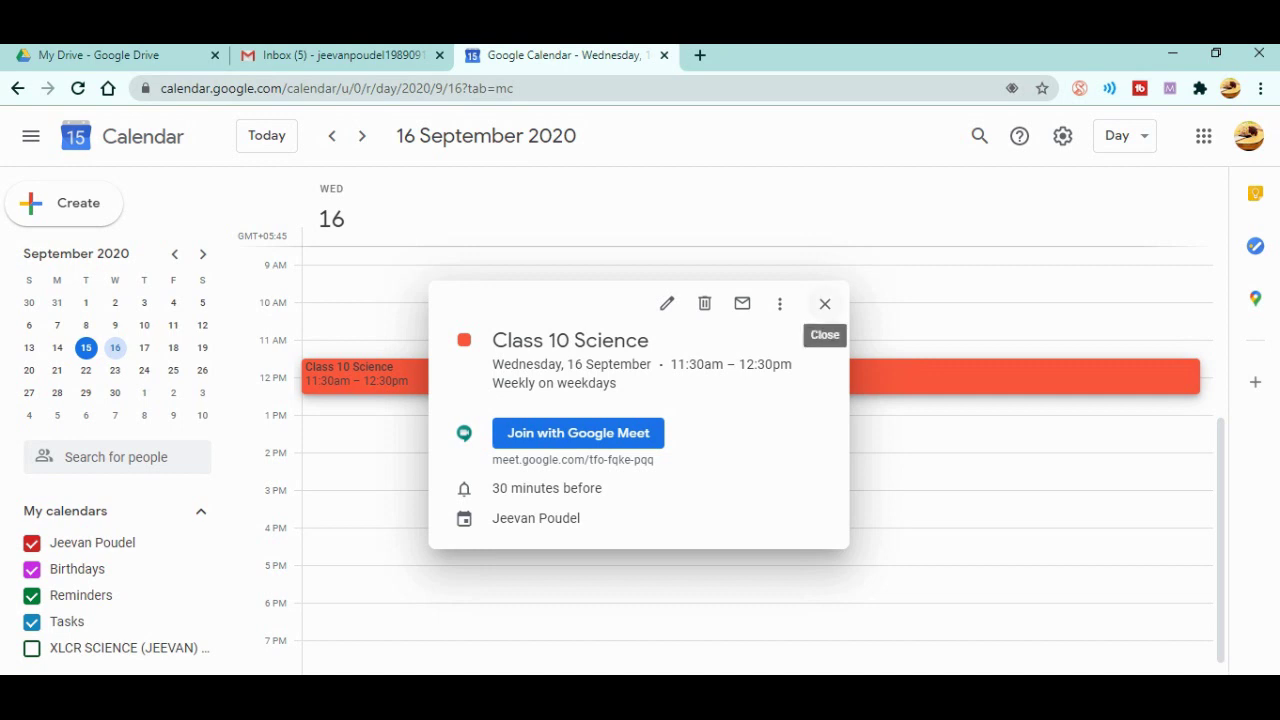
Delete the recurring Class 10 Science event with the All events option.
left_click(704, 303)
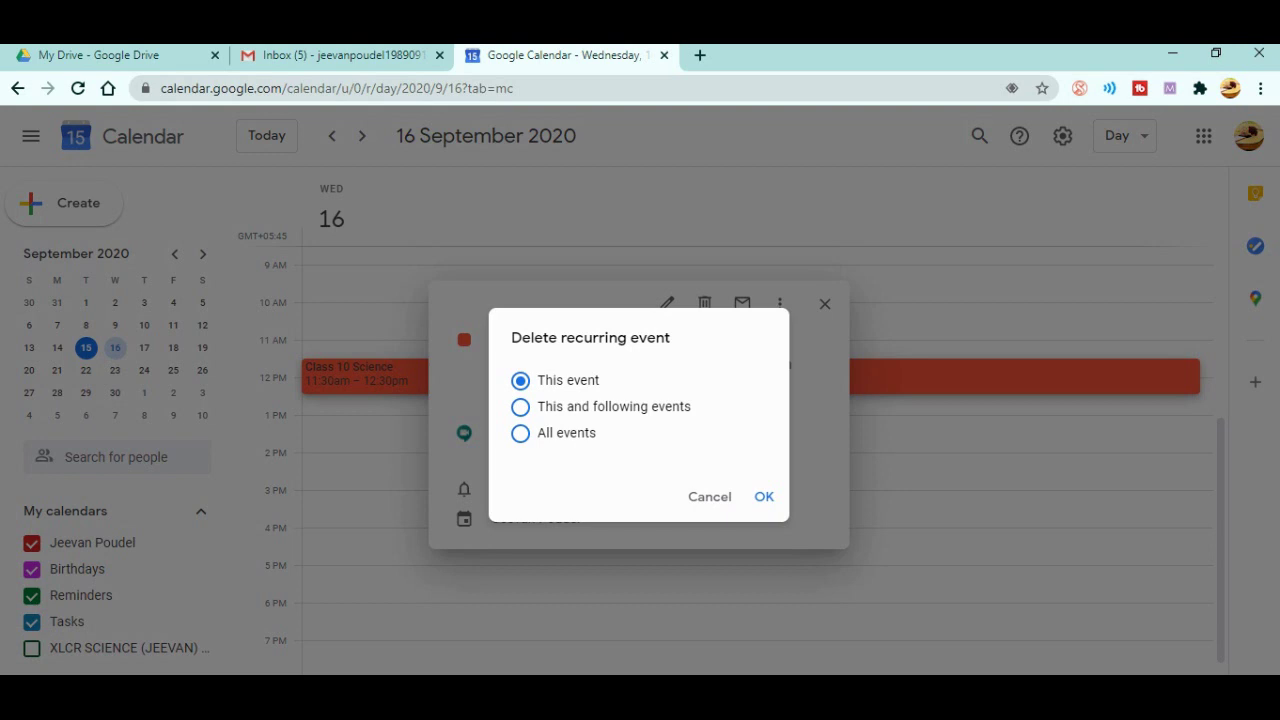
left_click(520, 433)
left_click(763, 496)
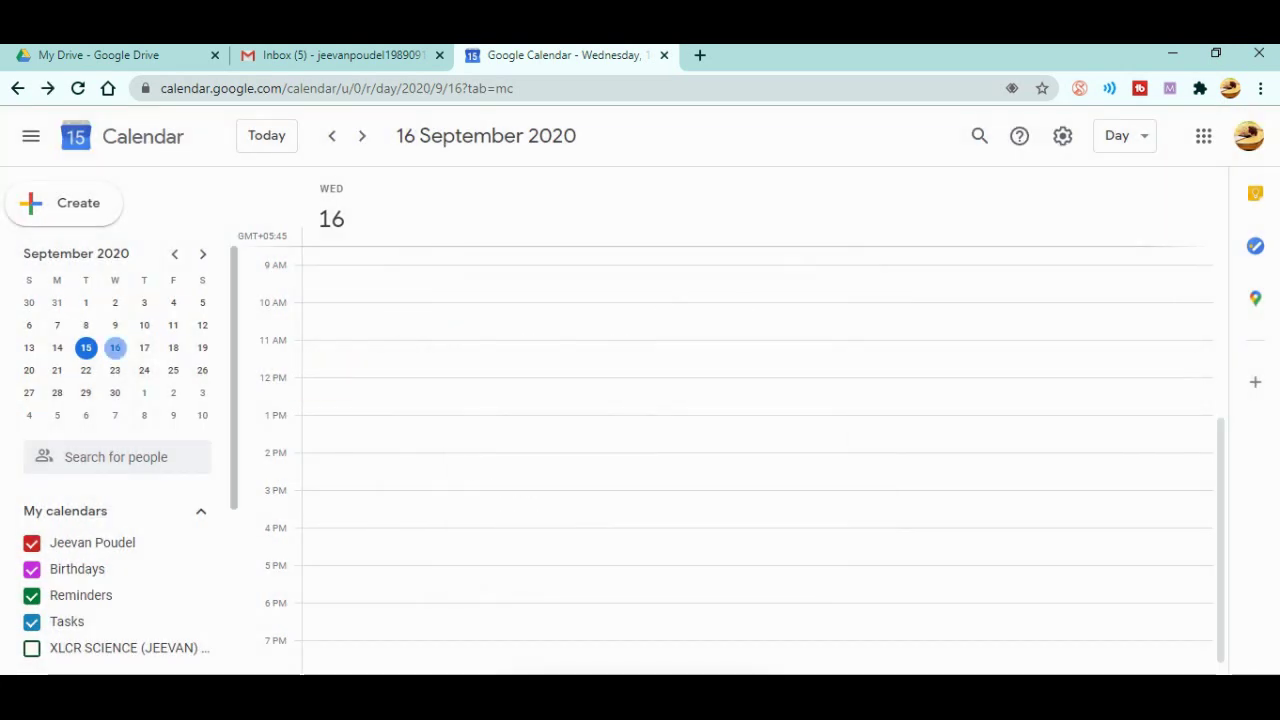
Check the day schedules for 17, 18, 19, 21 and 22 September for remaining Class 10 Science occurrences.
left_click(144, 347)
left_click(173, 347)
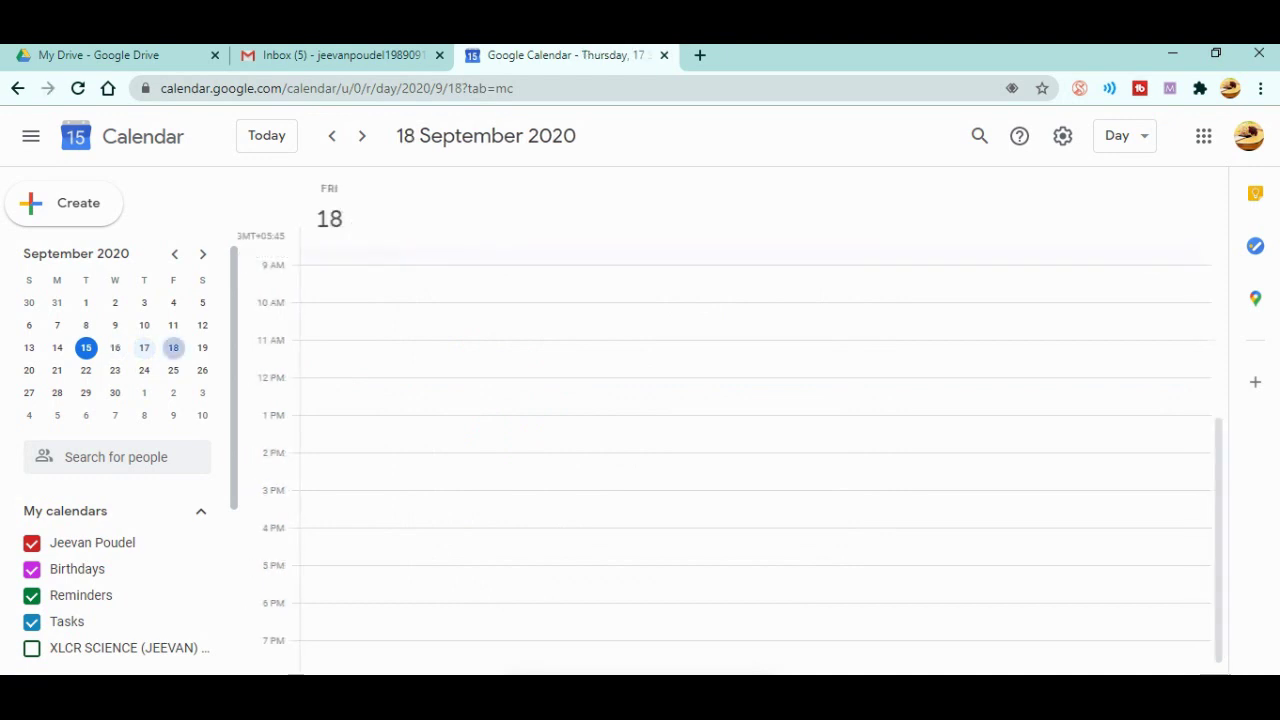
left_click(202, 347)
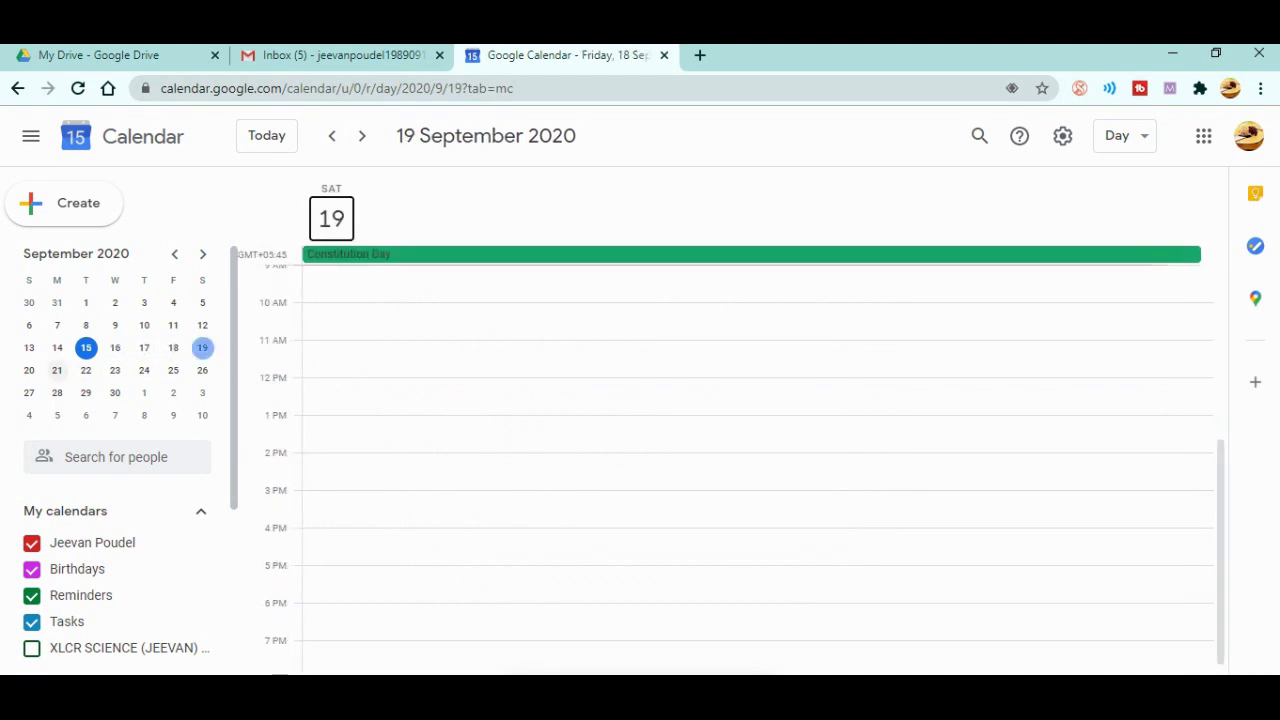
left_click(57, 370)
left_click(86, 370)
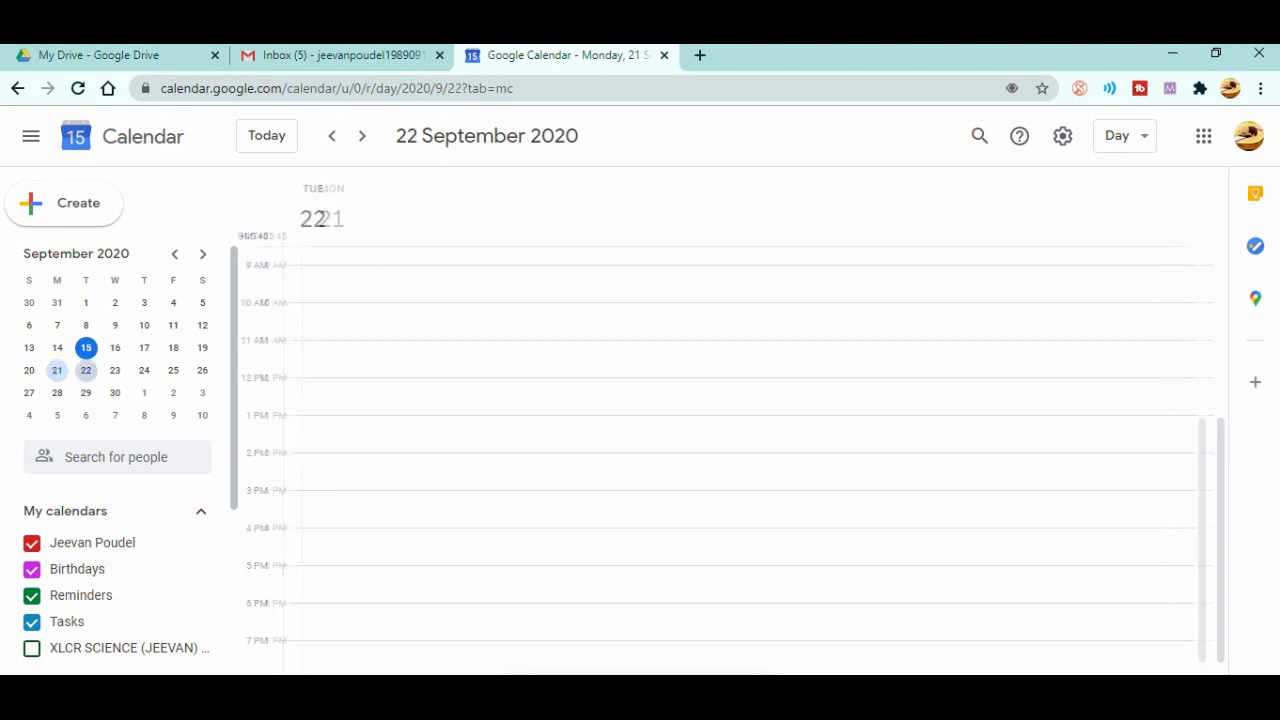